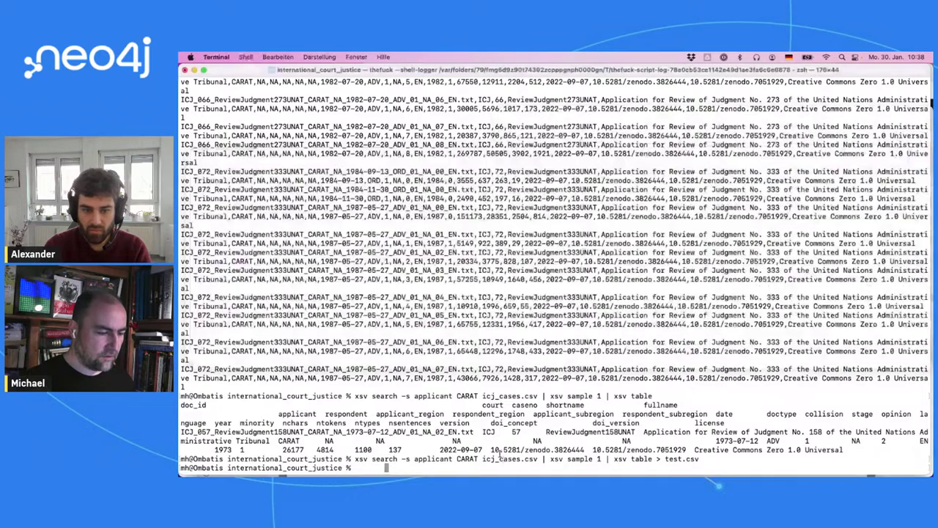
- Rerun the xsv search for applicant CARAT in icj_cases.csv with sample 1, without the table formatting, writing the output to test.csv
key("Left")
key("Left")
key("Left")
key("Left")
key("Left")
key("Left")
key("Left")
key("Left")
key("Left")
key("Left")
key("BackSpace")
key("BackSpace")
key("BackSpace")
key("BackSpace")
key("BackSpace")
key("BackSpace")
key("BackSpace")
key("BackSpace")
key("BackSpace")
key("BackSpace")
key("BackSpace")
key("BackSpace")
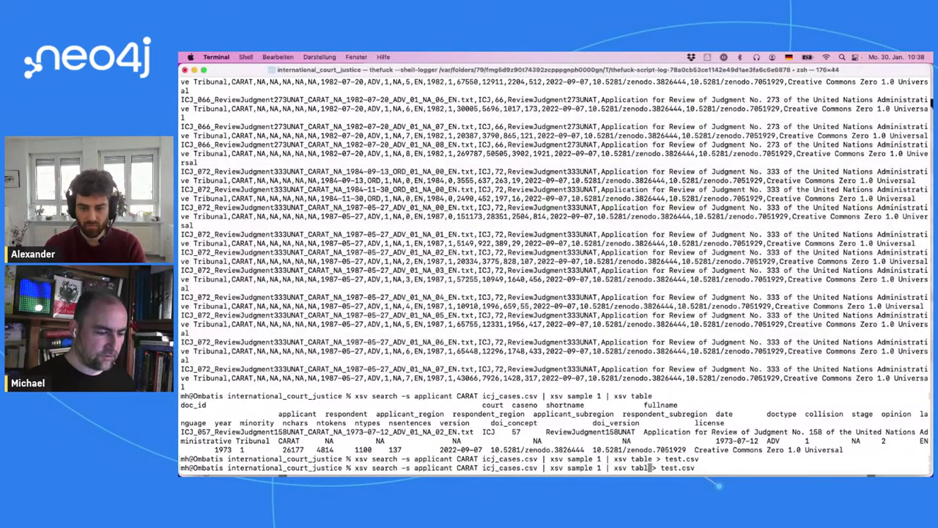
key("Return")
- Switch to Finder and preview test.csv to examine its applicant, respondent, region and subregion columns
key("super+Tab")
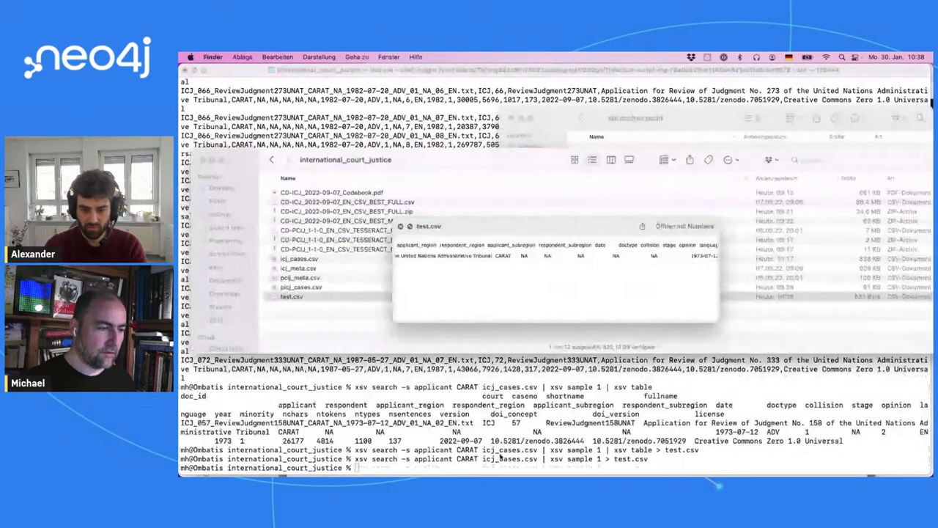
key("space")
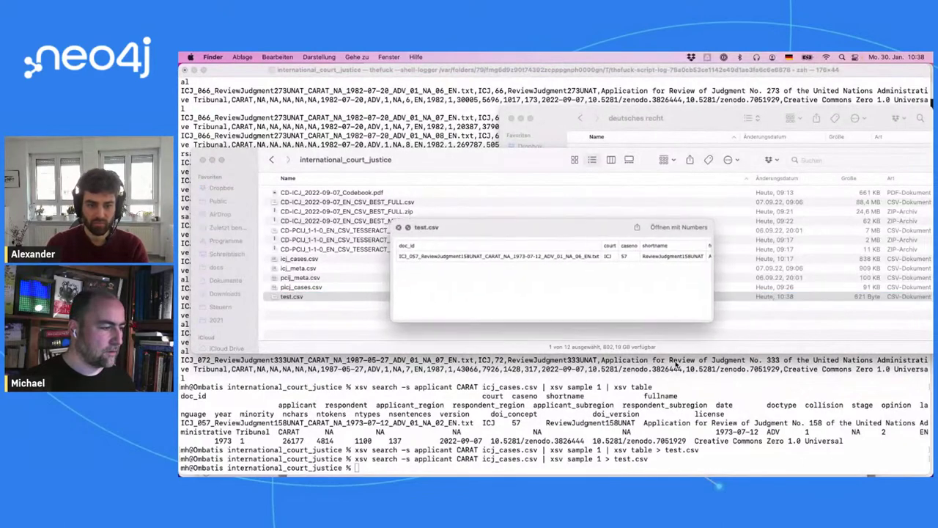
scroll(655, 268, "right", 10)
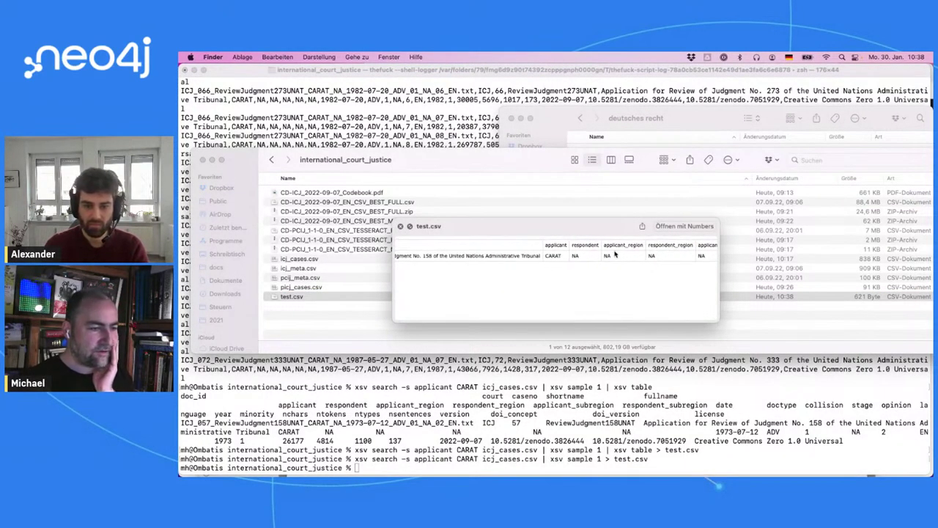
scroll(587, 254, "right", 3)
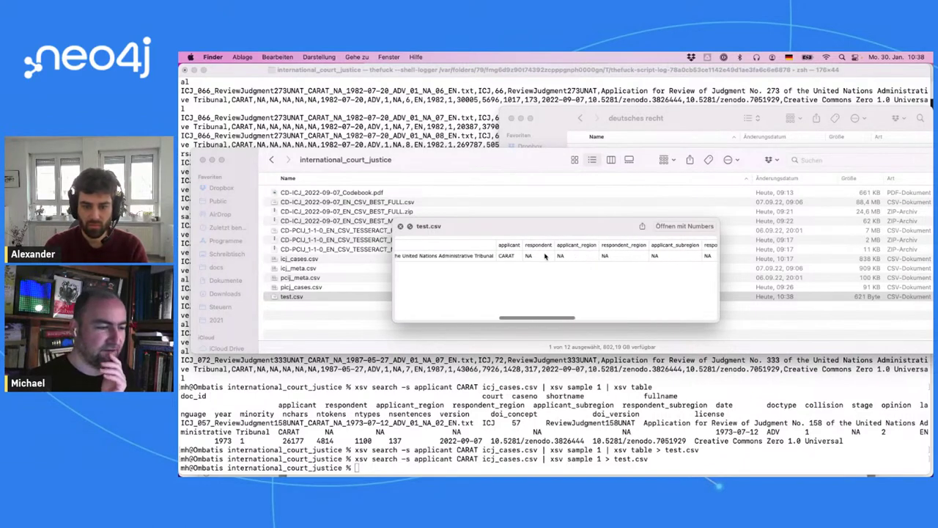
scroll(572, 255, "right", 5)
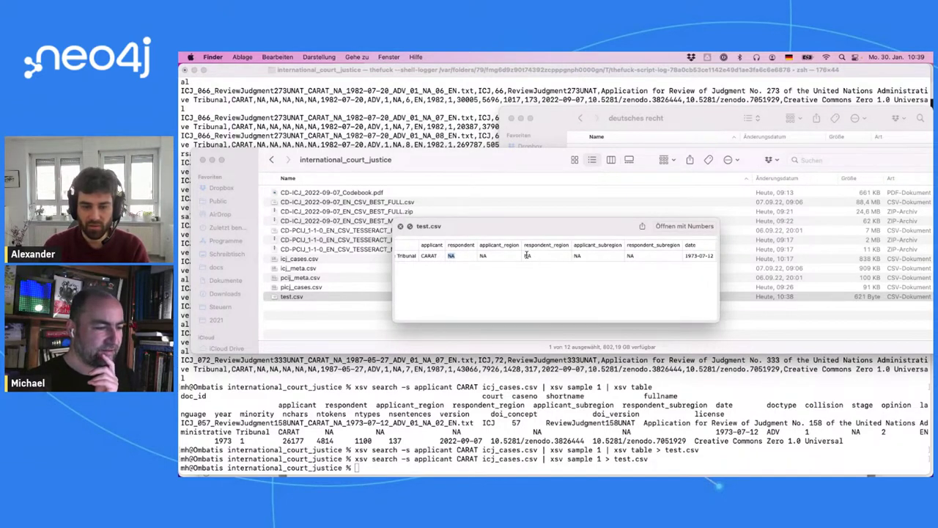
double_click(452, 255)
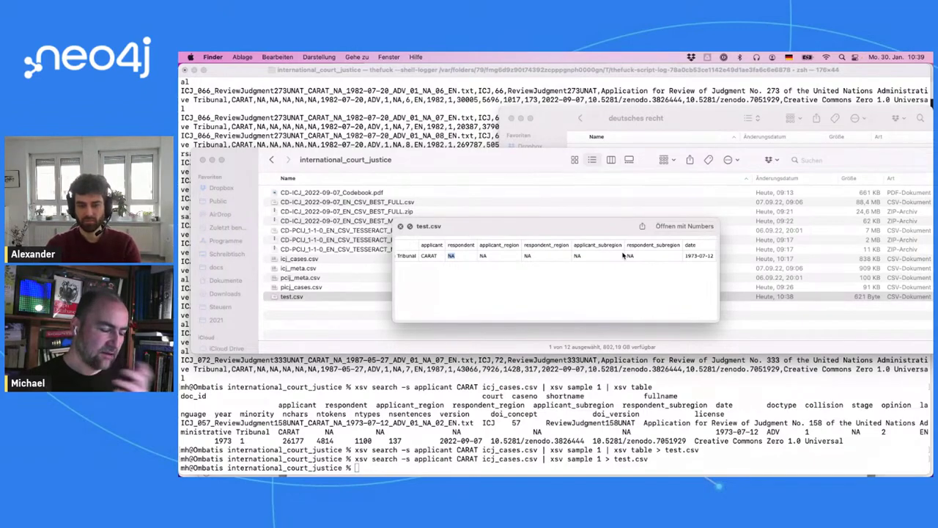
key("space")
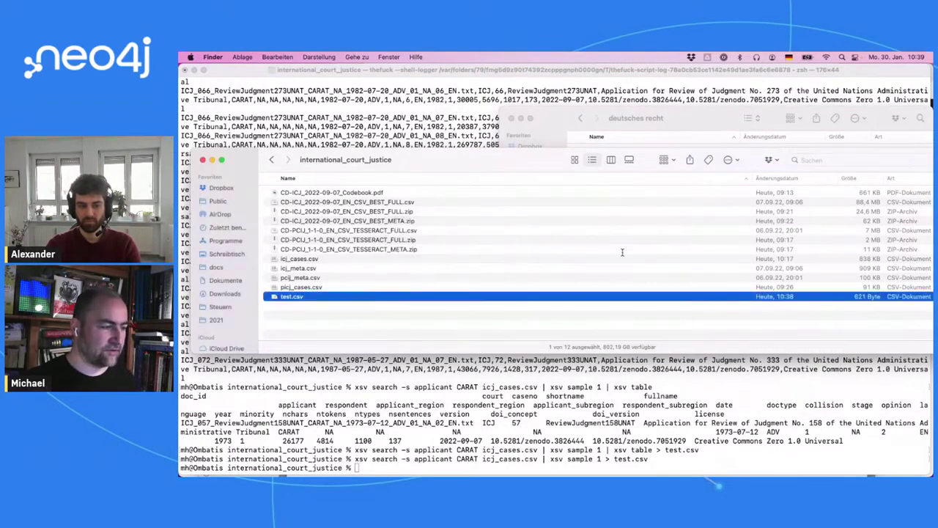
- Switch to the Neo4j import model in Brave and relabel both the applicant and respondent Entity nodes as Country
key("super+Tab")
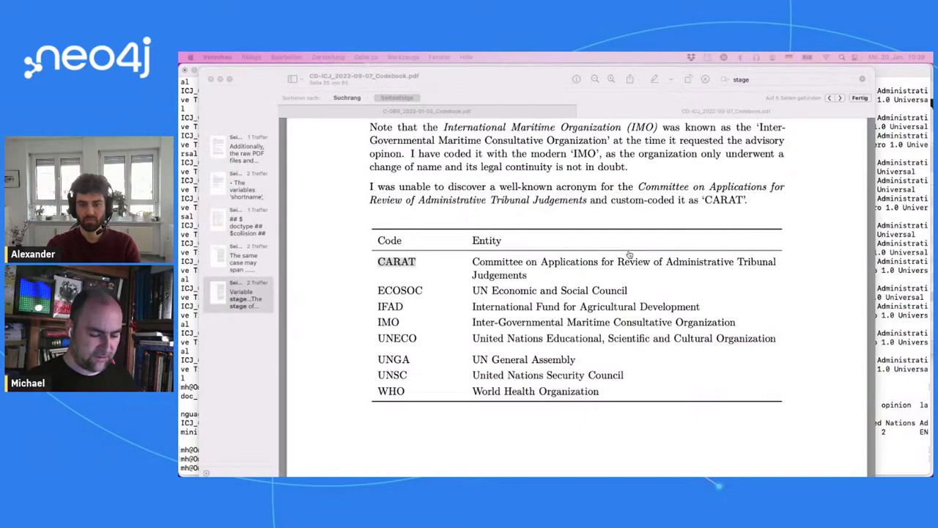
key("super+Tab")
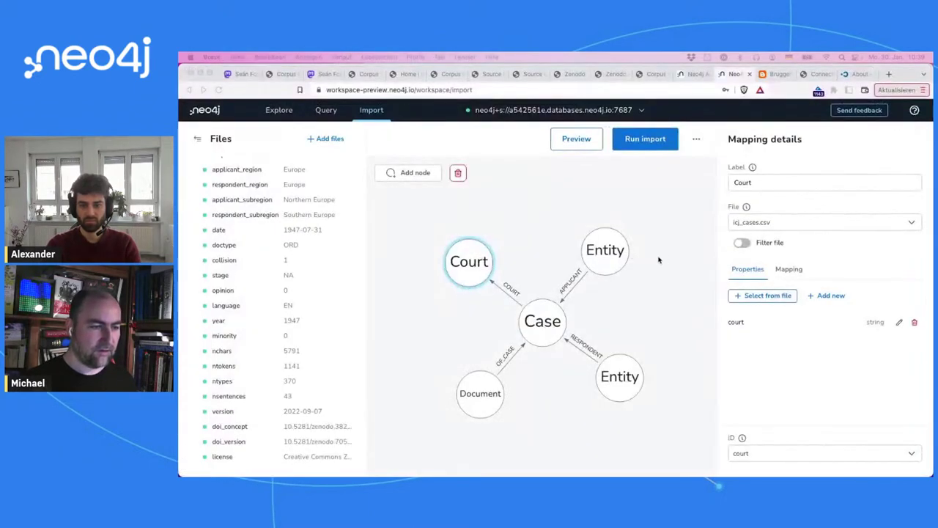
left_click(605, 256)
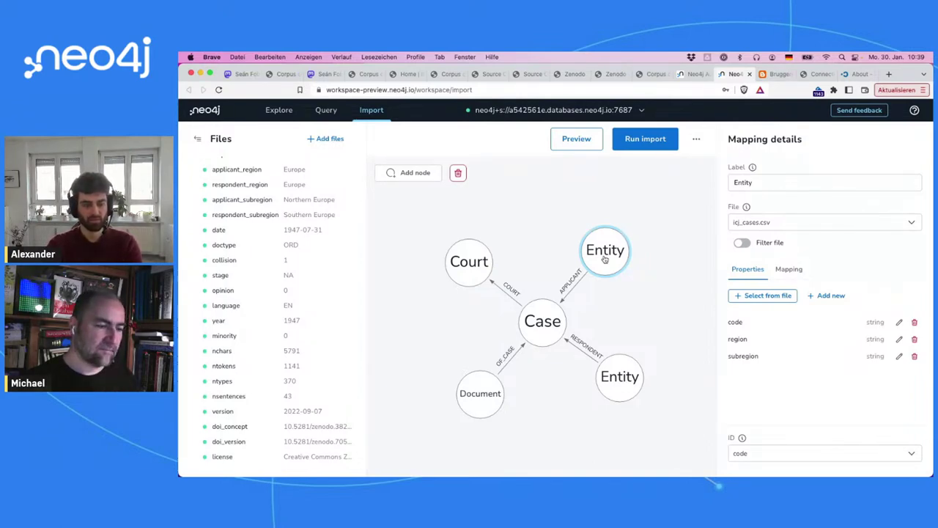
double_click(805, 183)
type("Country")
left_click(644, 359)
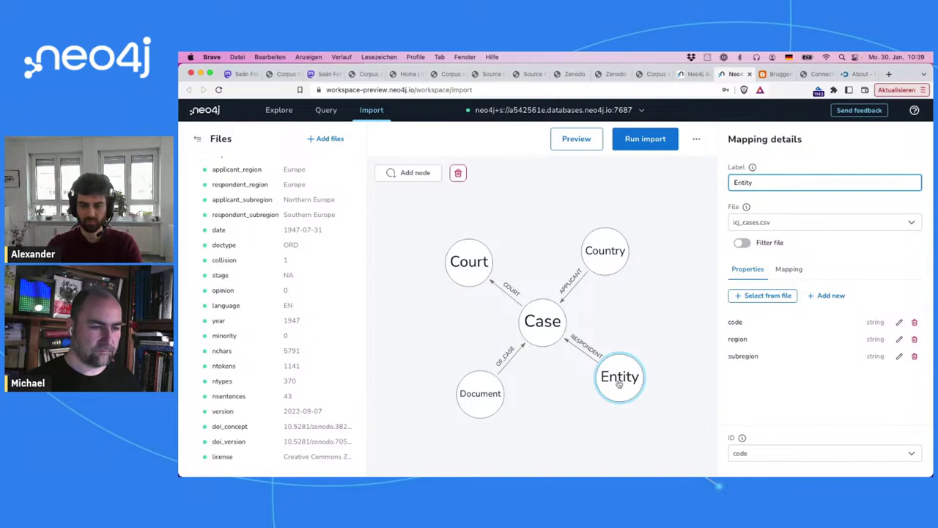
double_click(780, 182)
type("Country")
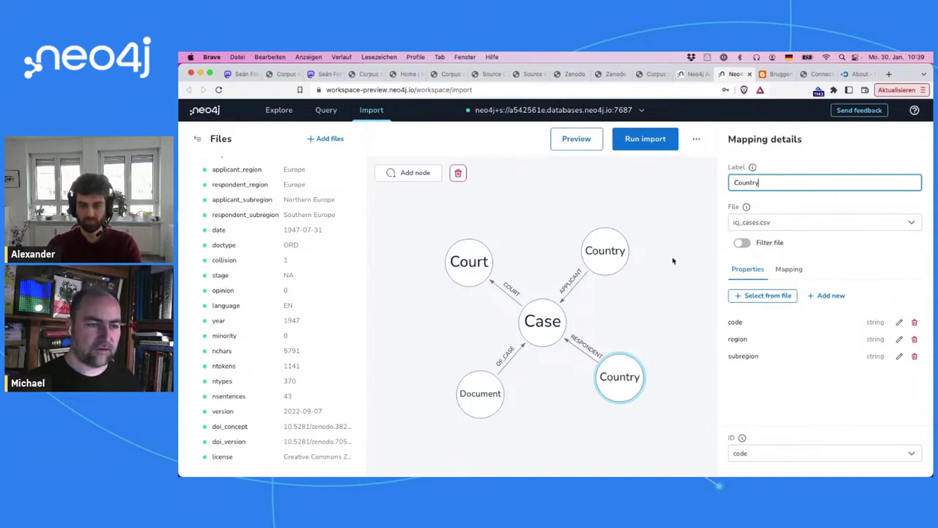
- Draw a new node connected from Case, between the two Country nodes, and label it Entity
left_click(631, 288)
left_click_drag(572, 320, 635, 306)
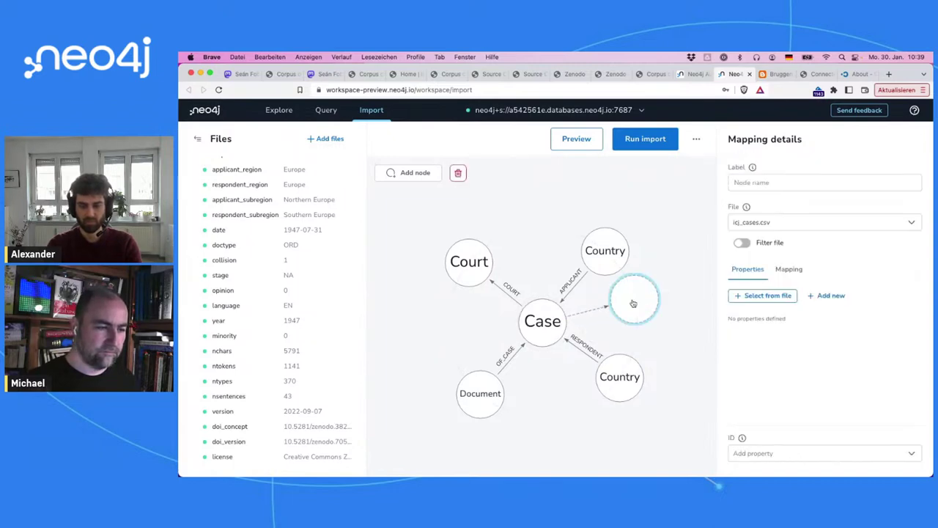
left_click(776, 181)
type("Entity")
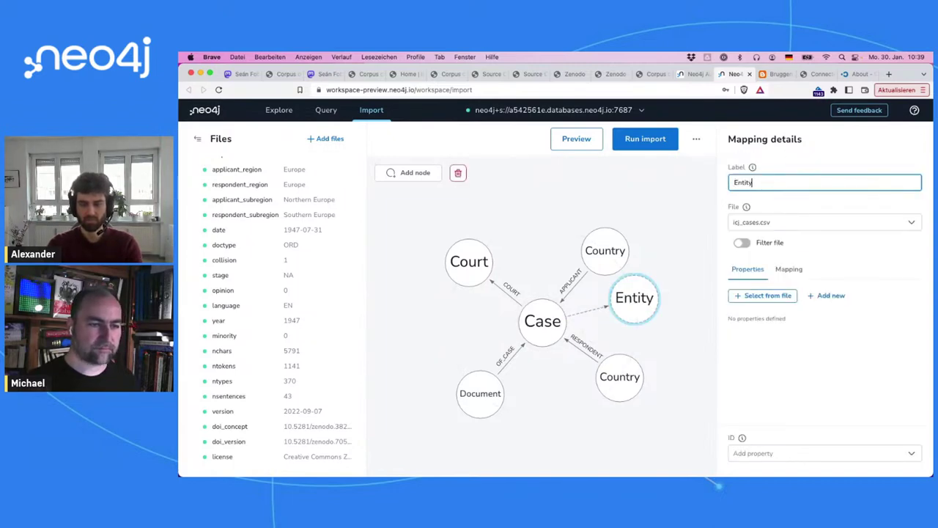
- Filter the Entity node's file to rows where applicant_region exactly matches NA
left_click(743, 243)
left_click(755, 264)
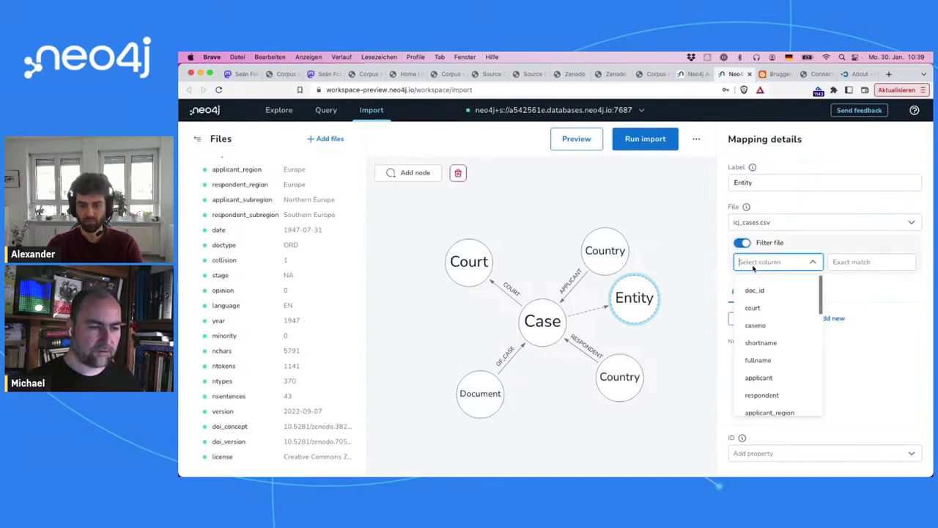
scroll(762, 345, "down", 2)
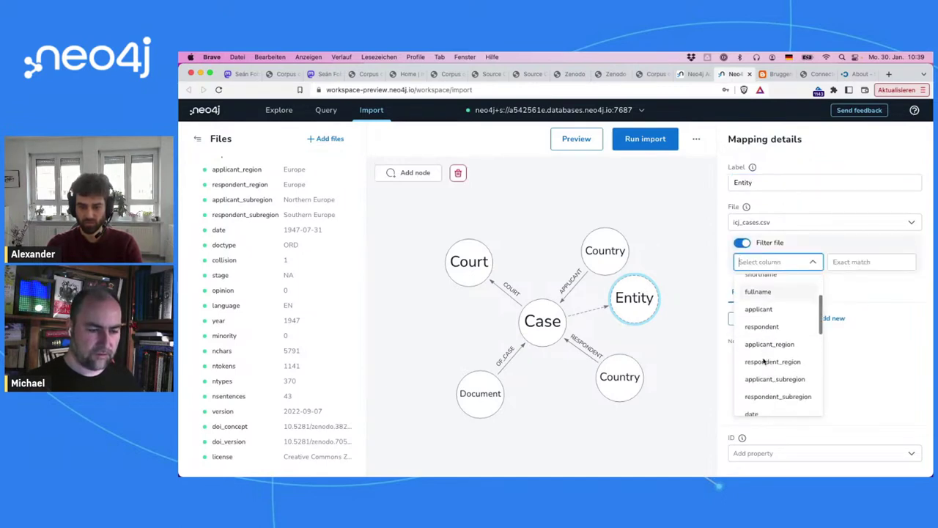
left_click(773, 335)
left_click(857, 259)
type("NA")
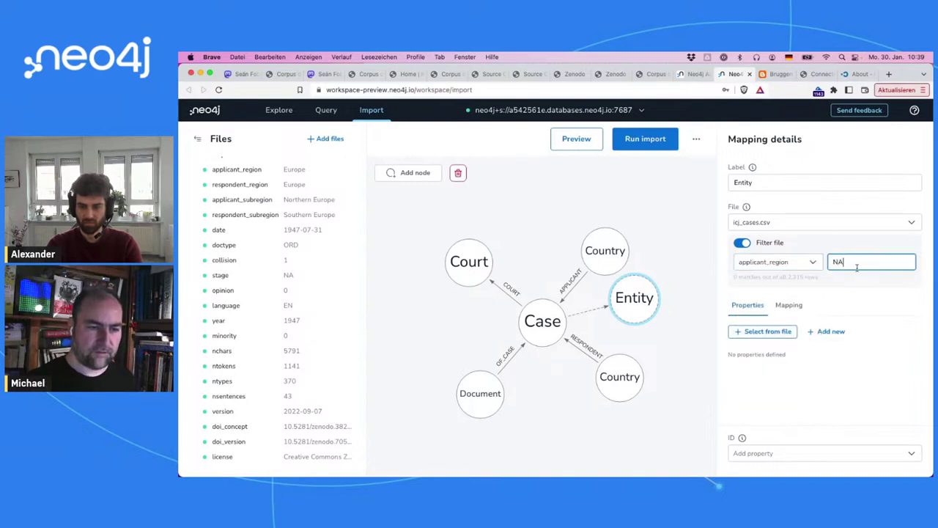
- Add only the applicant column from the file as a property of the Entity node
left_click(775, 335)
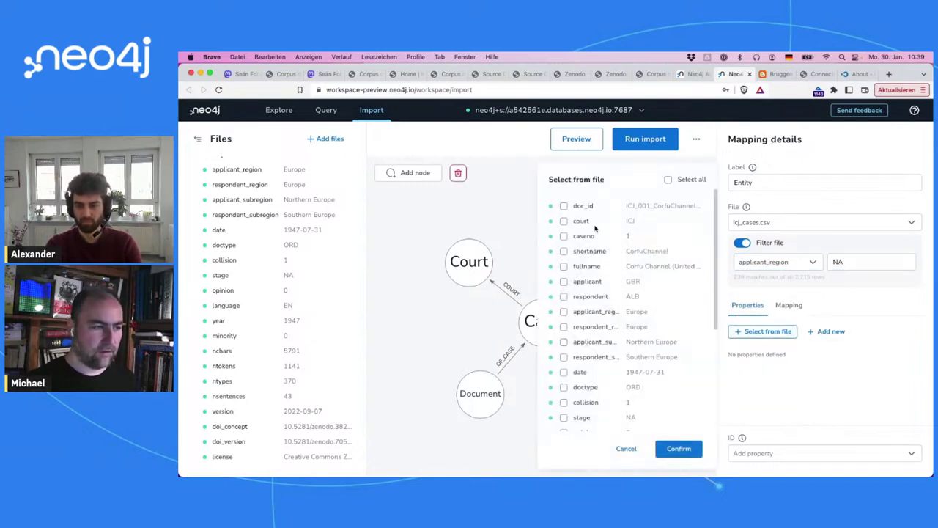
scroll(602, 250, "down", 5)
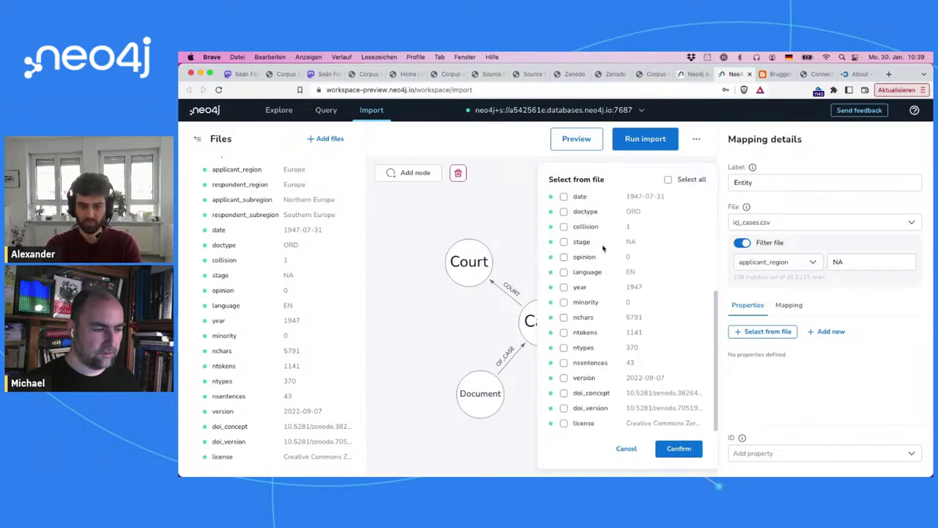
scroll(564, 246, "up", 3)
left_click(564, 258)
left_click(563, 227)
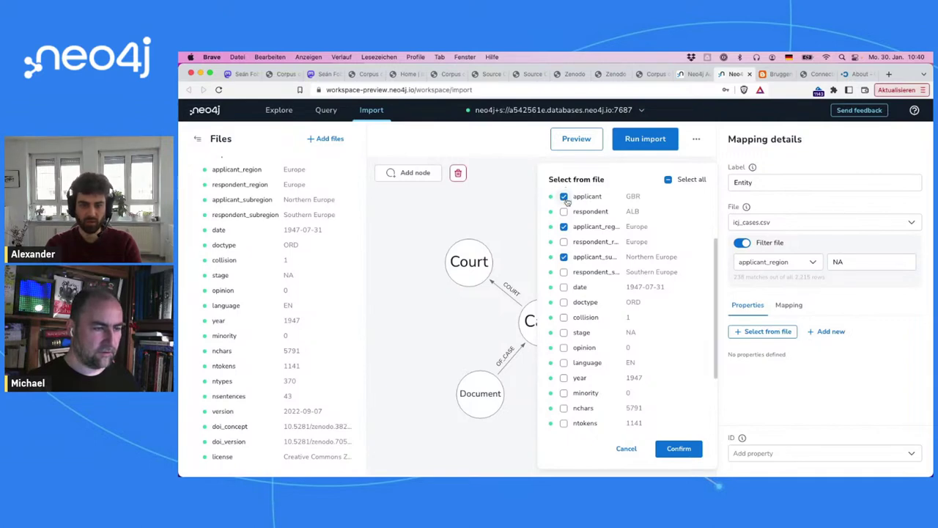
left_click(564, 227)
left_click(563, 257)
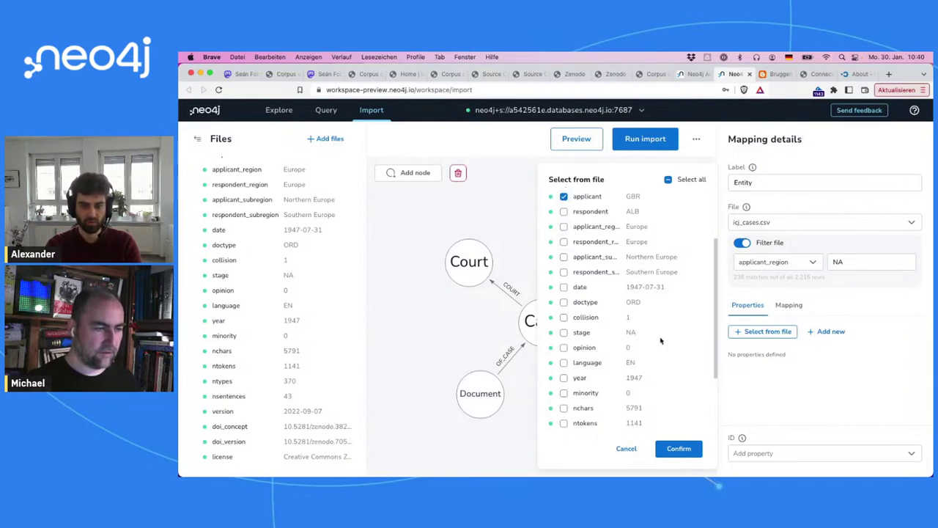
left_click(671, 447)
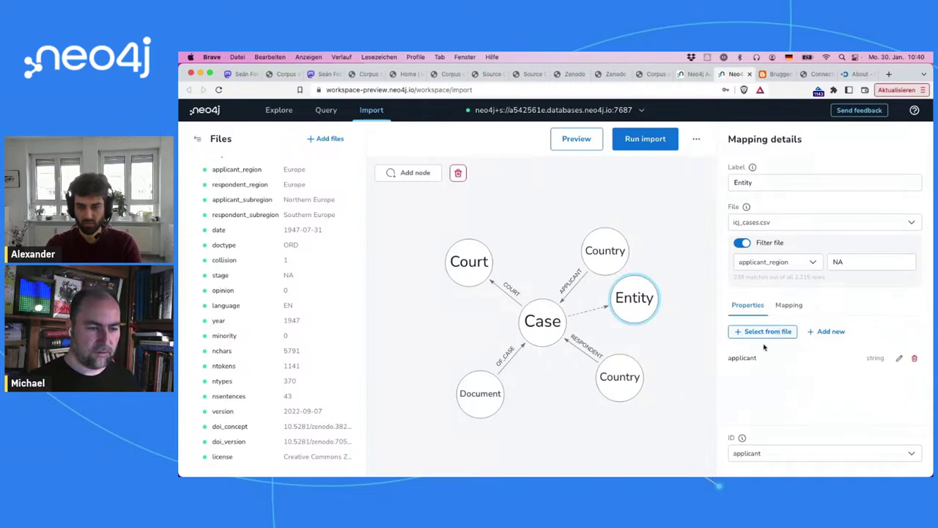
- Rename the Entity node's applicant property to code
left_click(899, 358)
double_click(799, 359)
type("code")
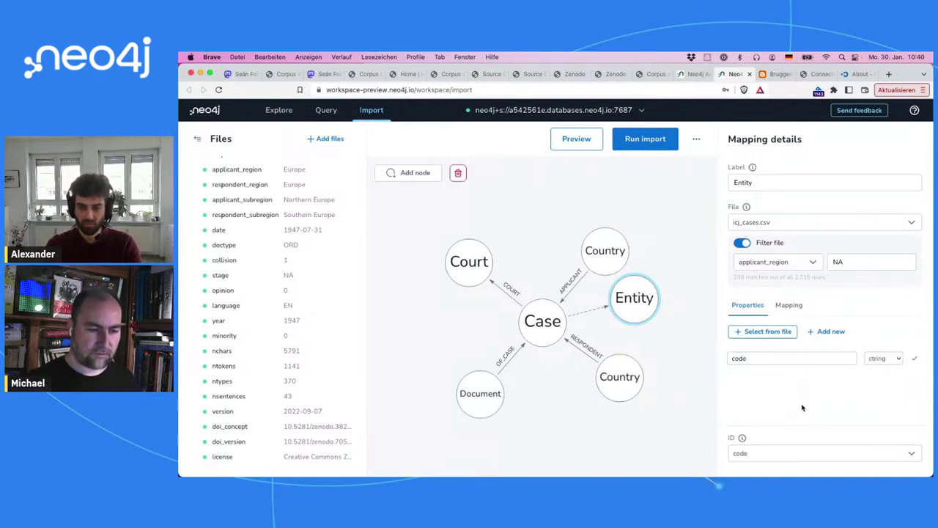
left_click(915, 358)
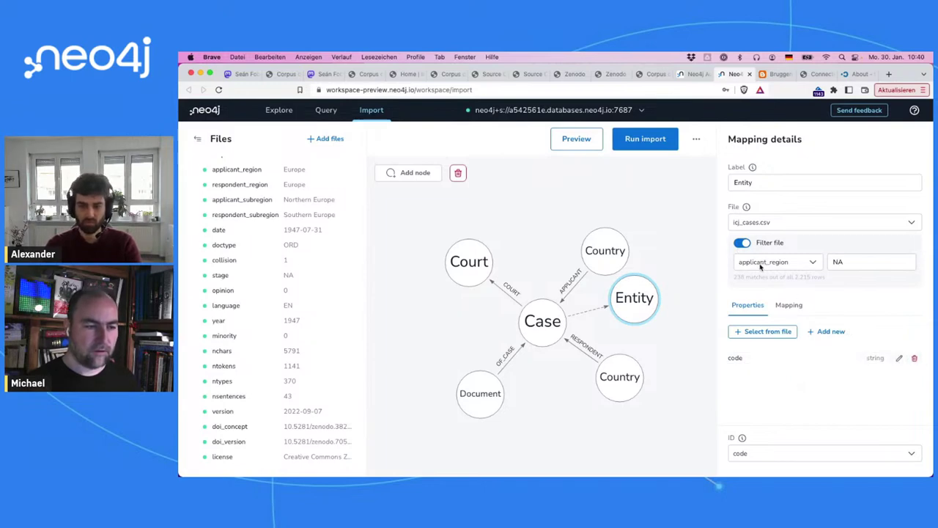
- Set the Case–Entity relationship type to APPLICANT and reverse its direction so it points to Case
left_click(599, 312)
left_click(800, 190)
type("APPLICANT")
left_click(890, 170)
- Space out the Entity and respondent Country nodes and draw a second node labelled Entity from Case between them
left_click(646, 305)
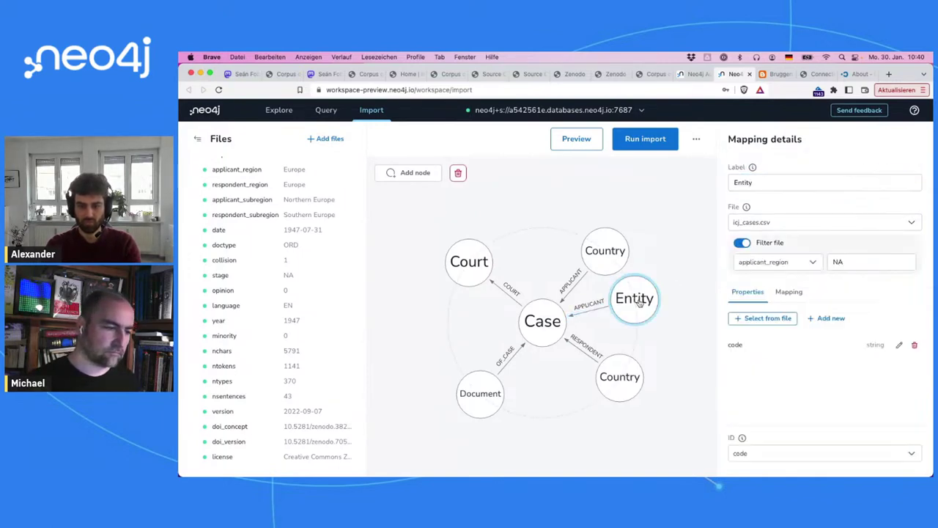
left_click(631, 395)
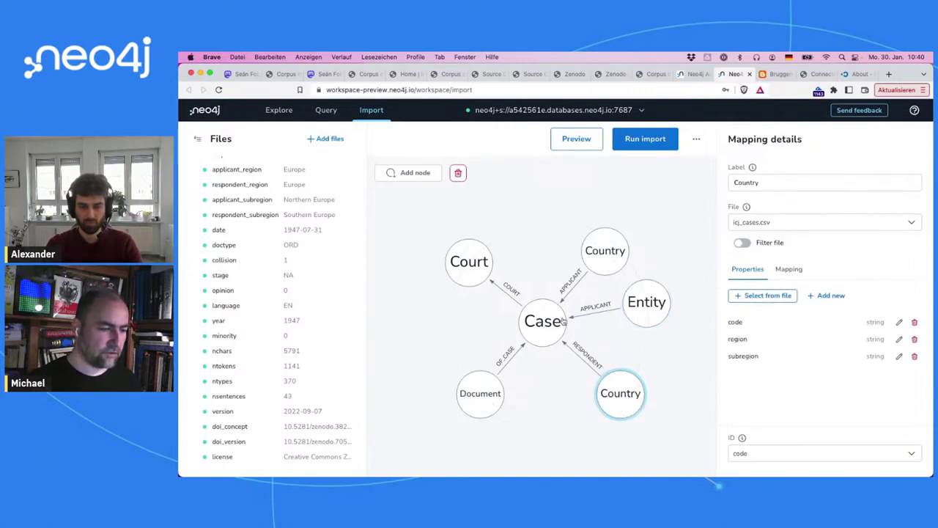
left_click_drag(570, 333, 656, 357)
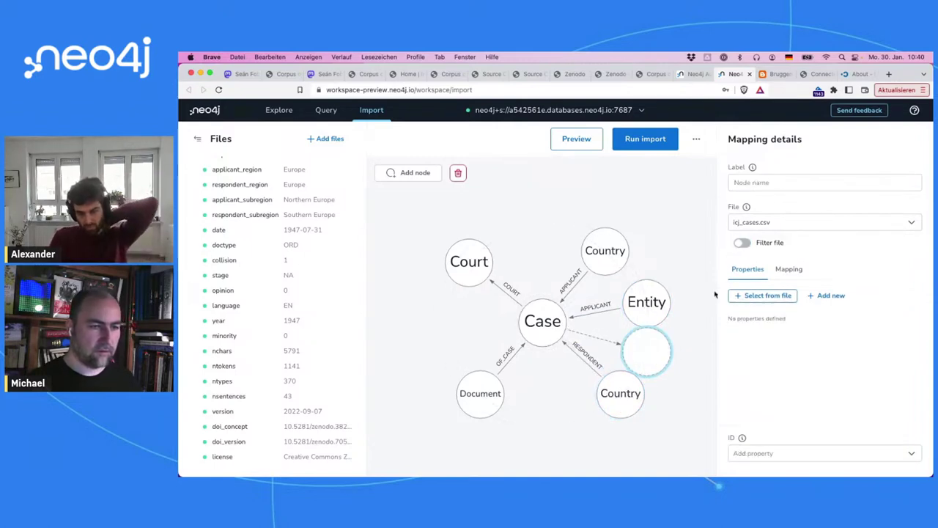
type("Entity")
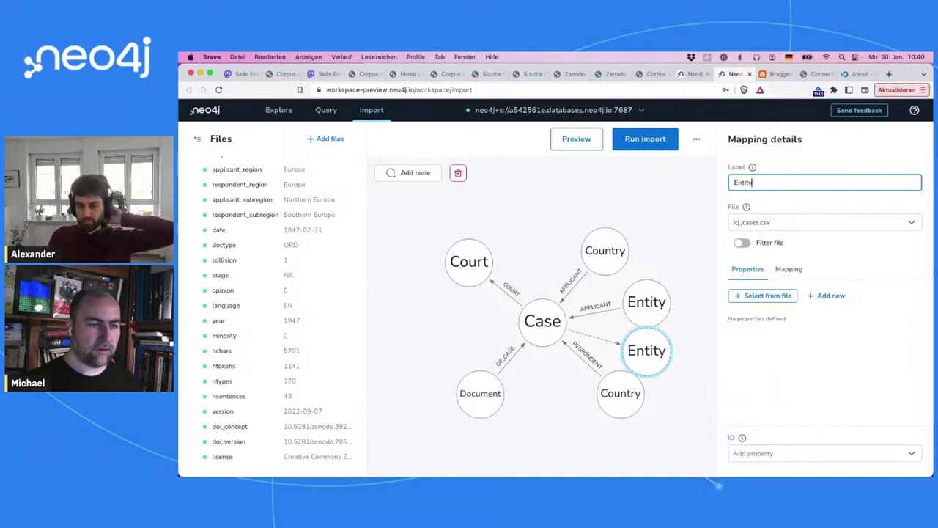
- Reverse the new Entity relationship so it points to Case and set its type to RESPONDENT
left_click(610, 342)
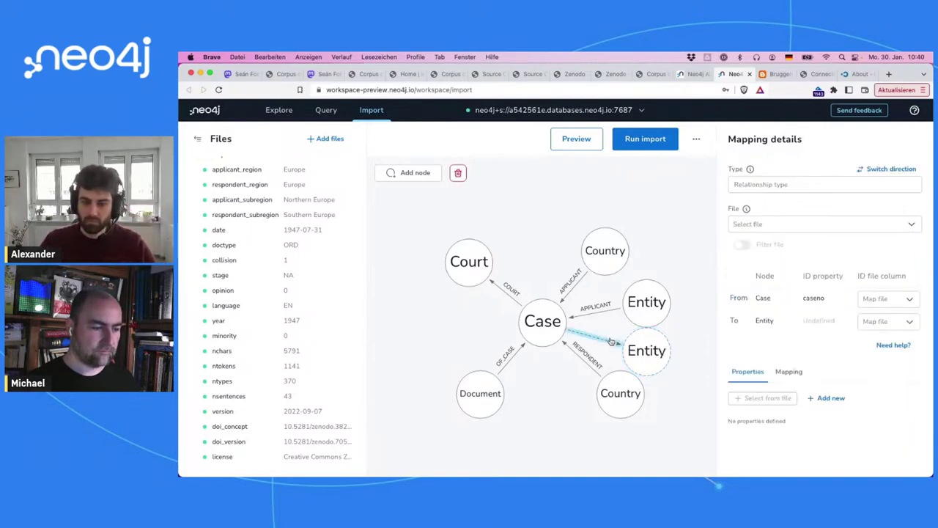
left_click(903, 169)
left_click(849, 183)
type("RESPONDENT")
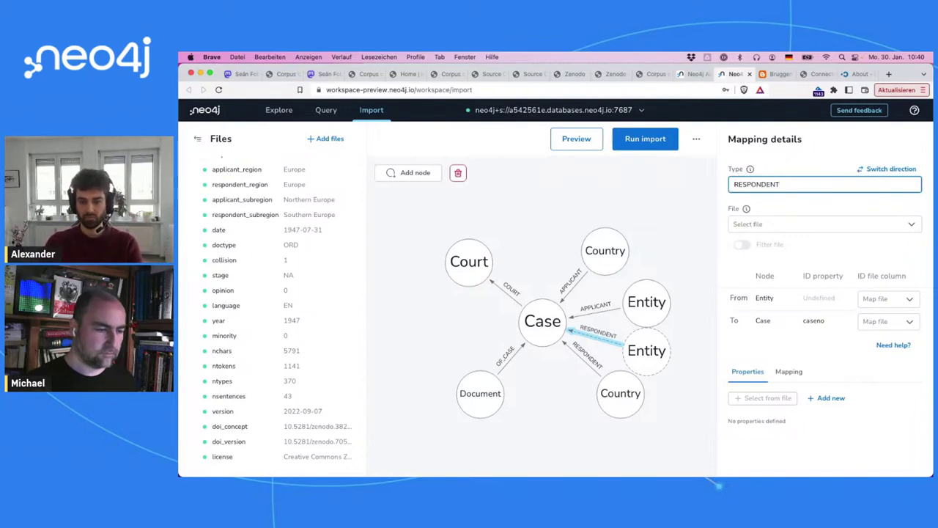
- Map the Entity RESPONDENT relationship to icj_cases.csv and filter it to rows where respondent_region exactly matches NA
left_click(808, 226)
left_click(805, 252)
left_click(743, 245)
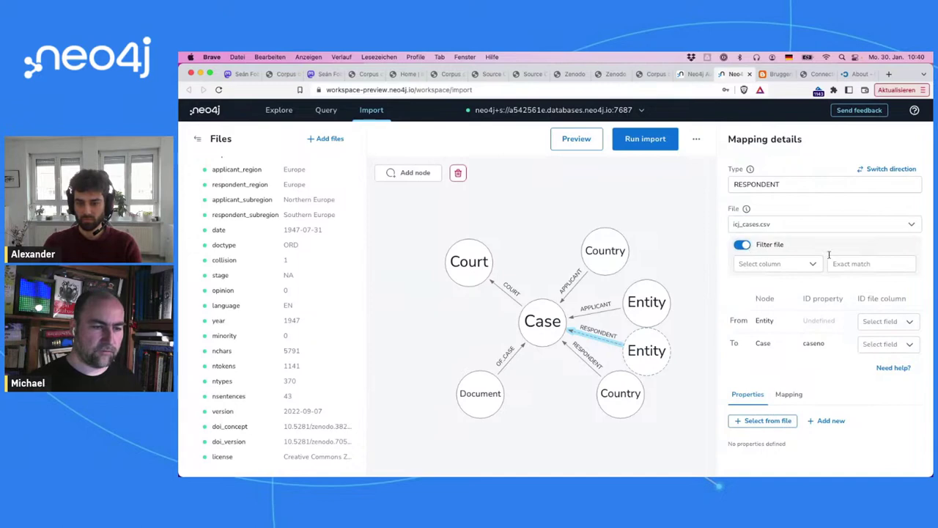
left_click(806, 263)
scroll(794, 345, "down", 3)
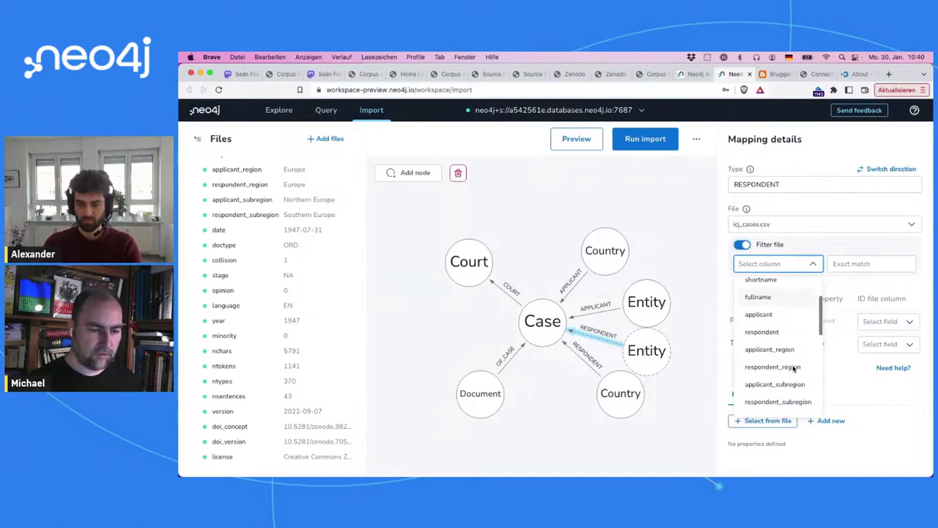
left_click(793, 370)
left_click(851, 264)
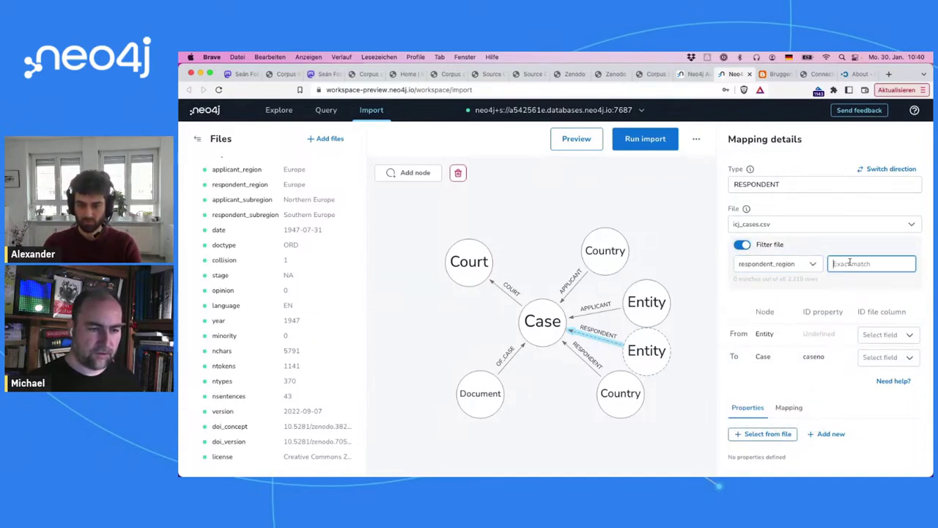
type("NA")
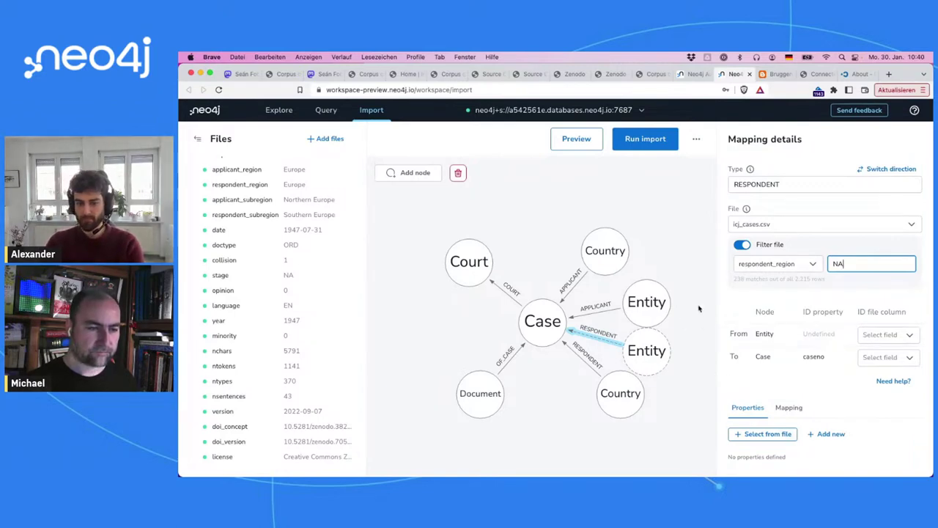
- Filter the respondent Entity node's file to rows where respondent_region exactly matches NA
left_click(641, 358)
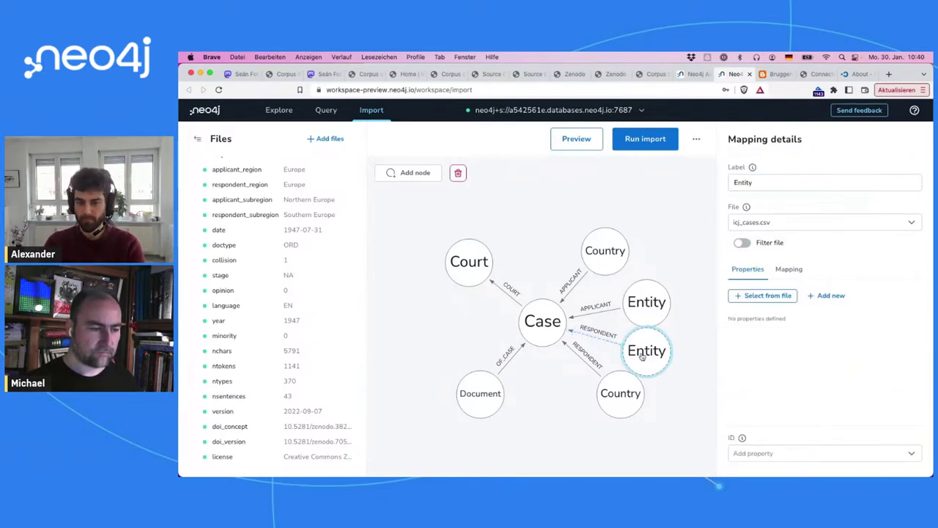
left_click(743, 247)
left_click(798, 263)
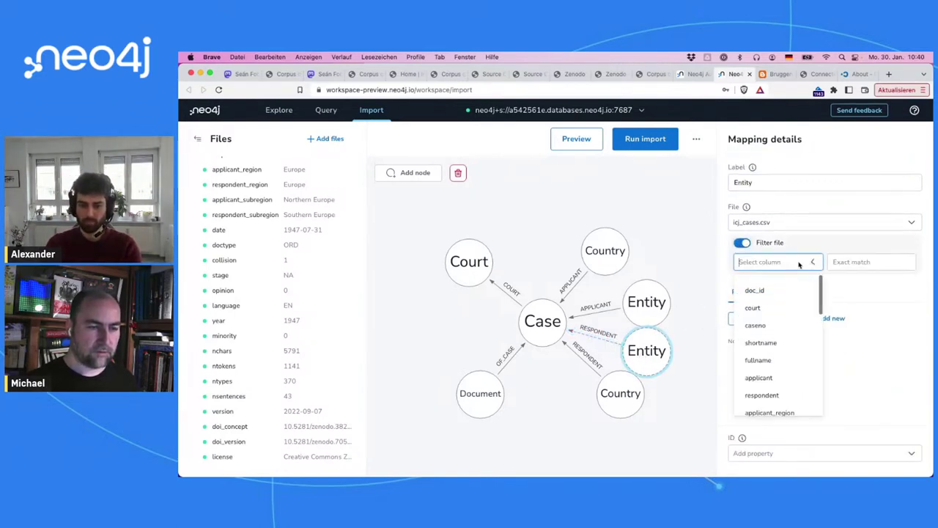
type("resp")
left_click(788, 309)
left_click(849, 264)
type("NA")
left_click(759, 343)
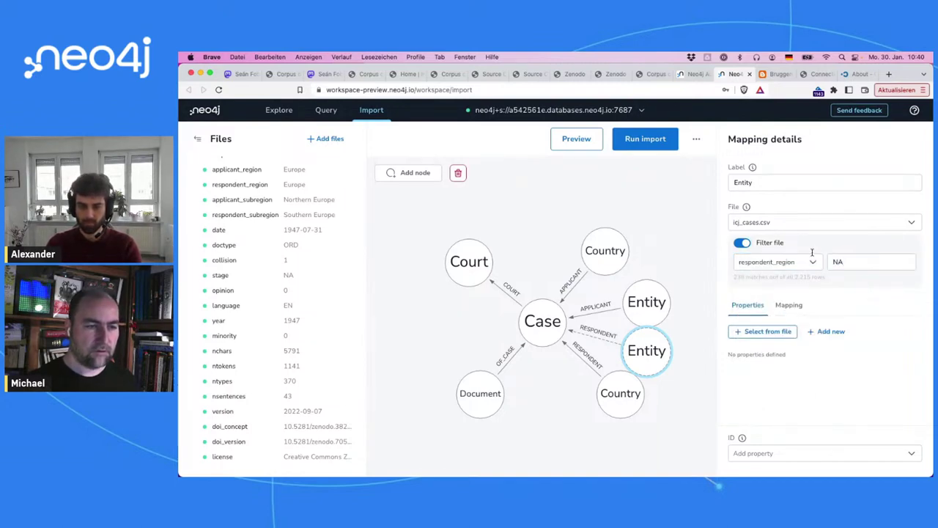
- Add the respondent column as a property of the respondent Entity node and rename that property to code
left_click(754, 332)
left_click(563, 296)
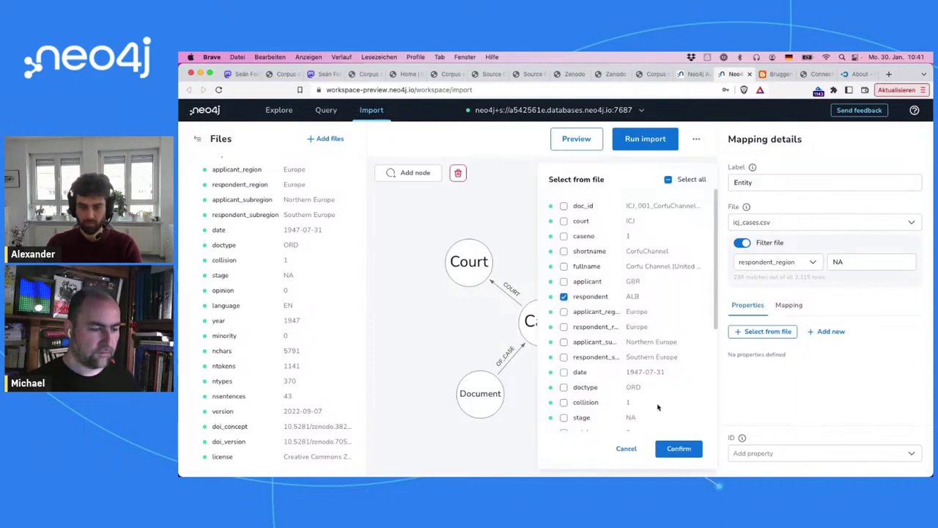
left_click(679, 448)
left_click(899, 358)
double_click(826, 359)
type("code")
left_click(830, 393)
left_click(694, 363)
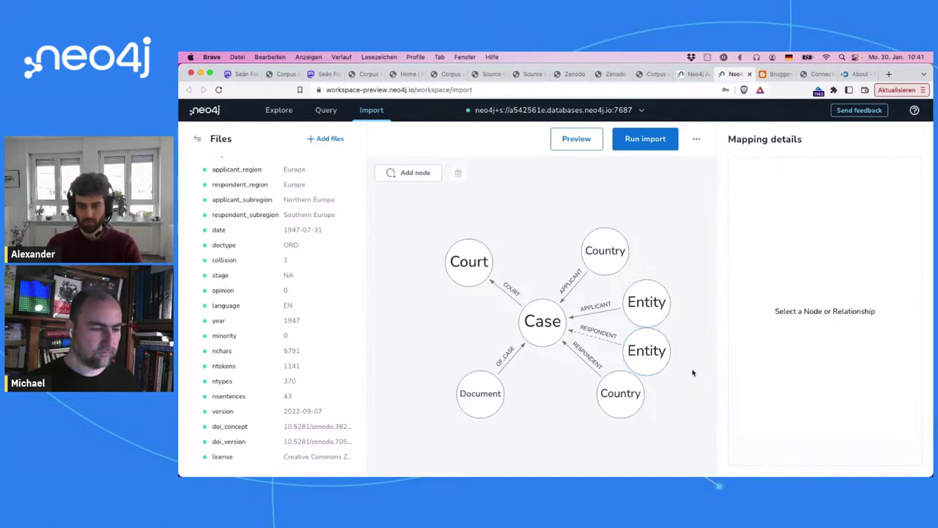
- Map the Entity RESPONDENT relationship's IDs, using the respondent column for Entity code and the caseno column for Case caseno
left_click(642, 358)
left_click(611, 344)
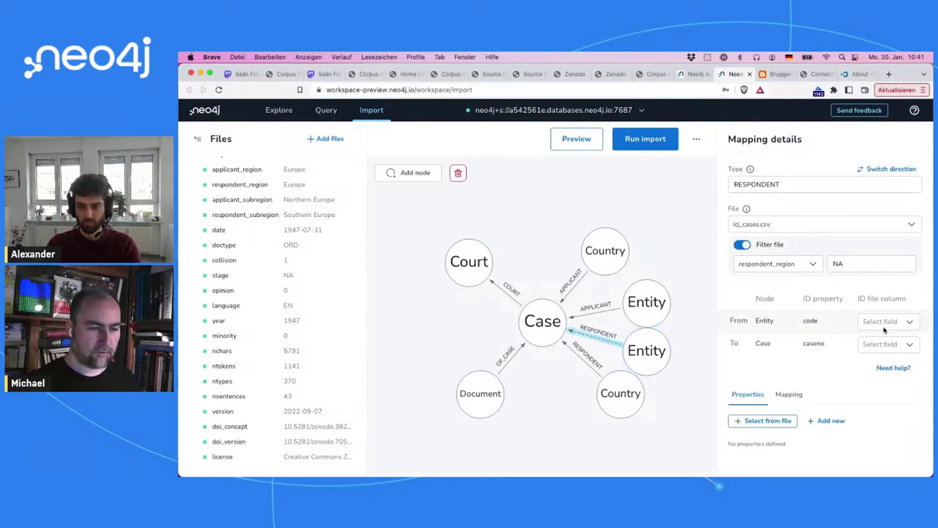
left_click(907, 324)
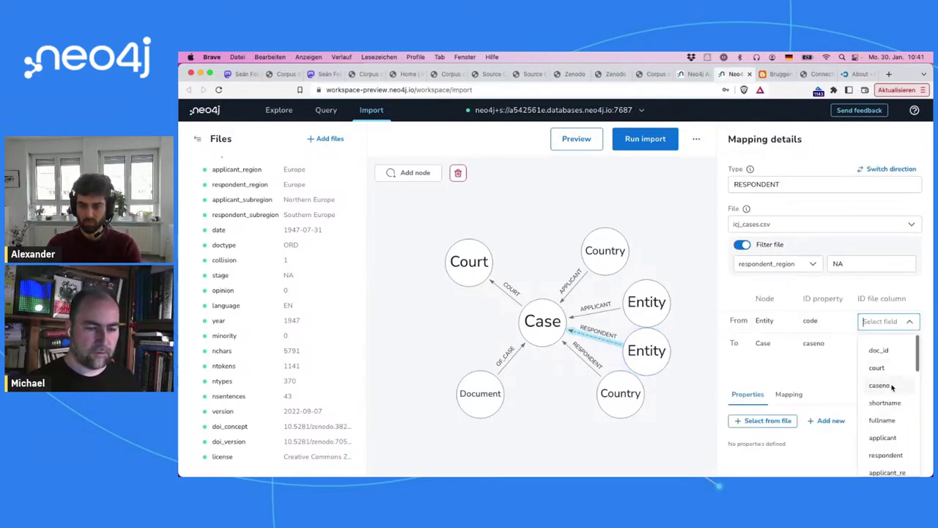
type("res")
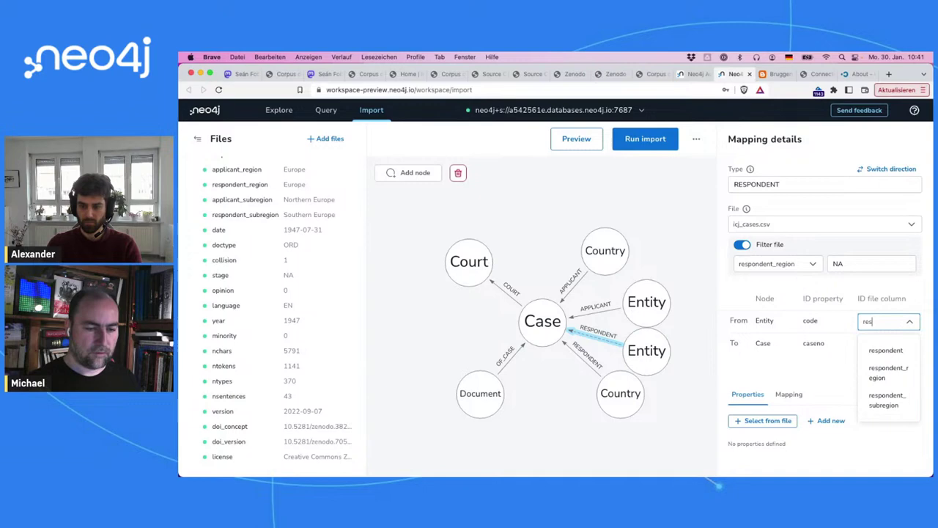
left_click(887, 351)
left_click(884, 344)
left_click(883, 344)
left_click(884, 345)
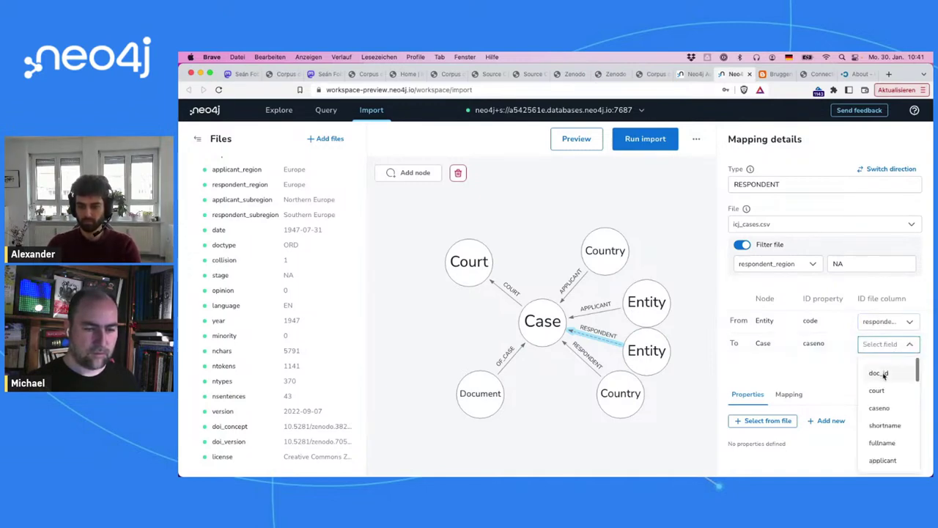
left_click(882, 408)
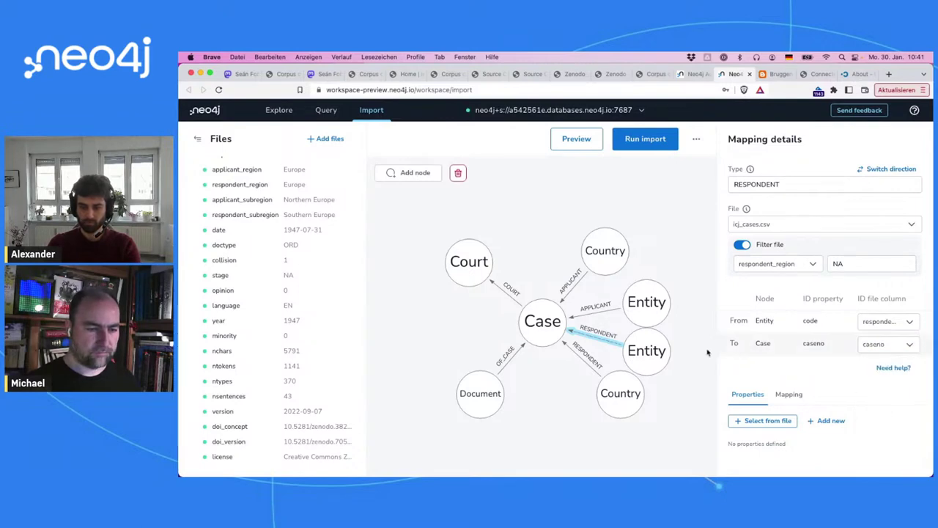
- Compare the mapping and filter settings of the two Entity nodes and their APPLICANT and RESPONDENT relationships
left_click(647, 306)
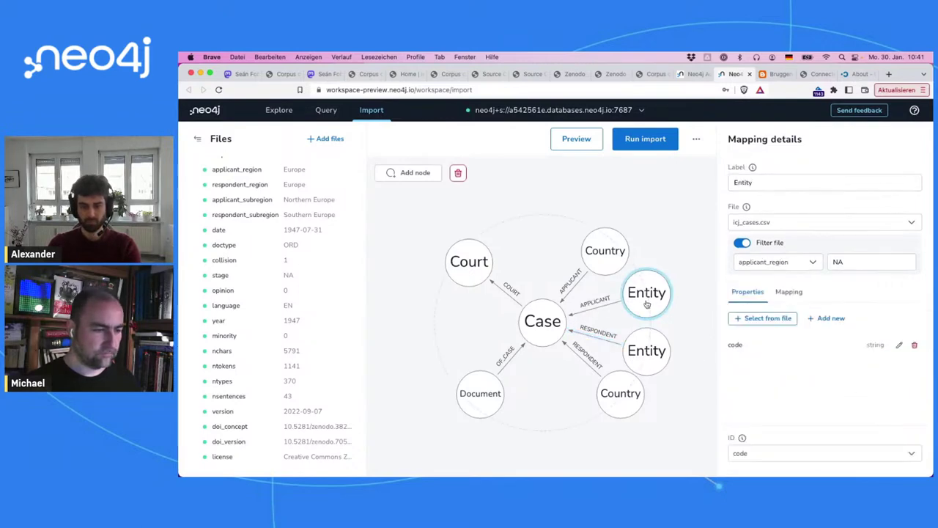
left_click(611, 309)
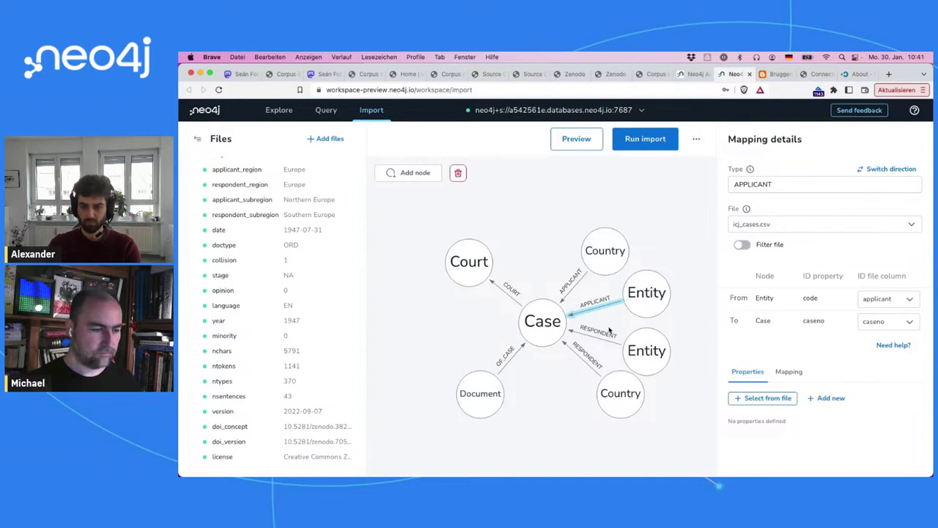
left_click(606, 341)
left_click(650, 347)
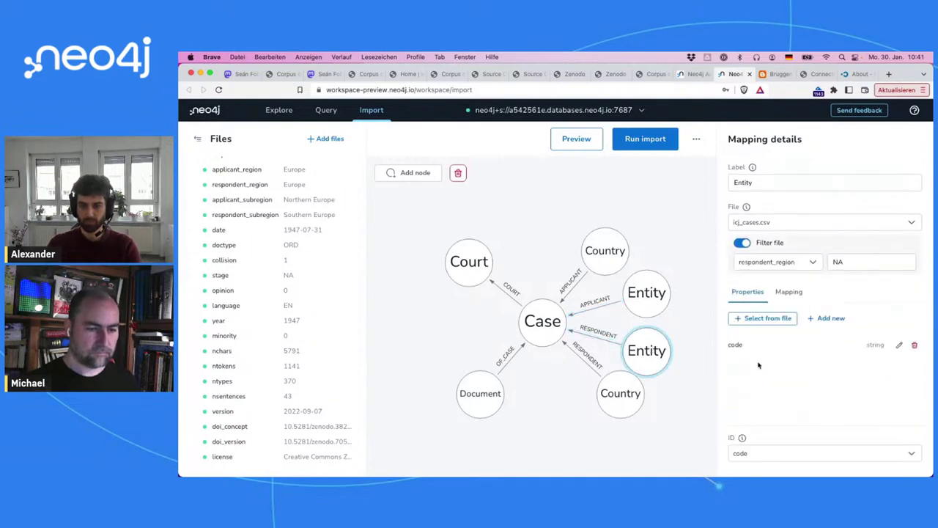
left_click(652, 302)
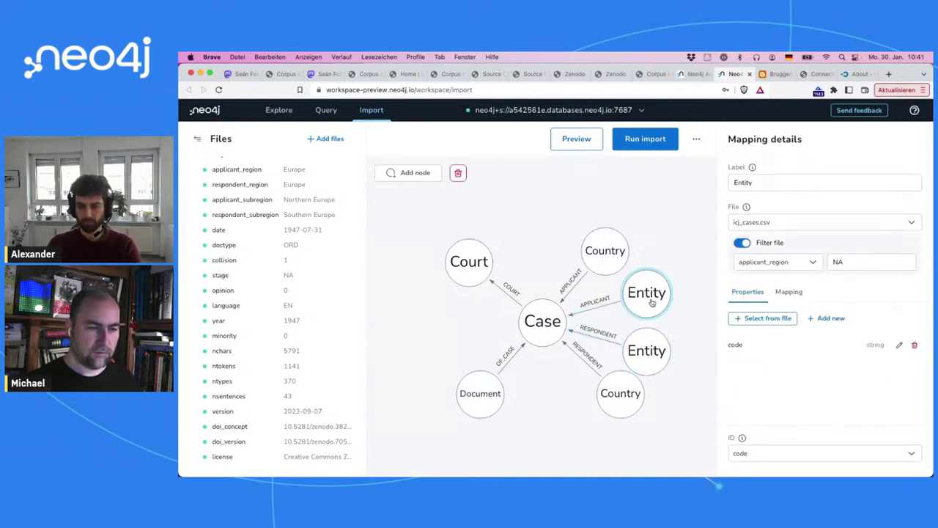
left_click(649, 354)
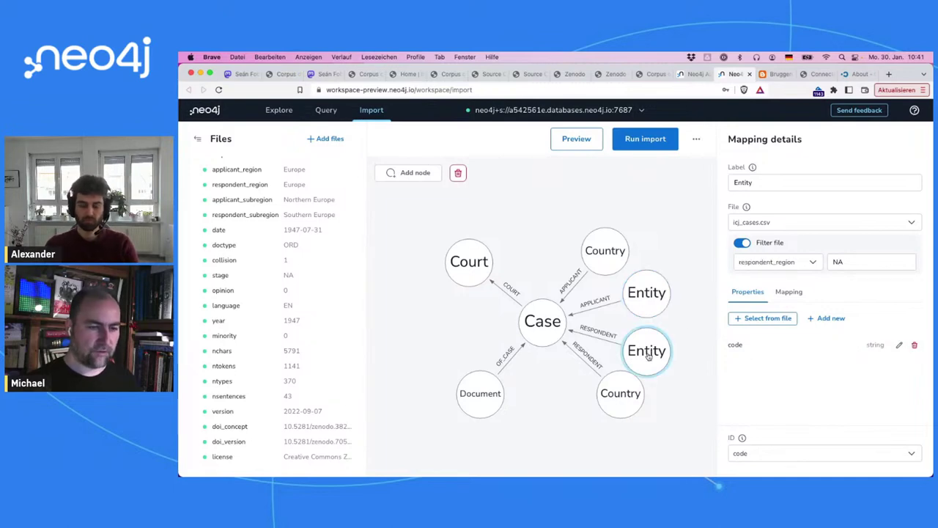
left_click(602, 337)
left_click(598, 309)
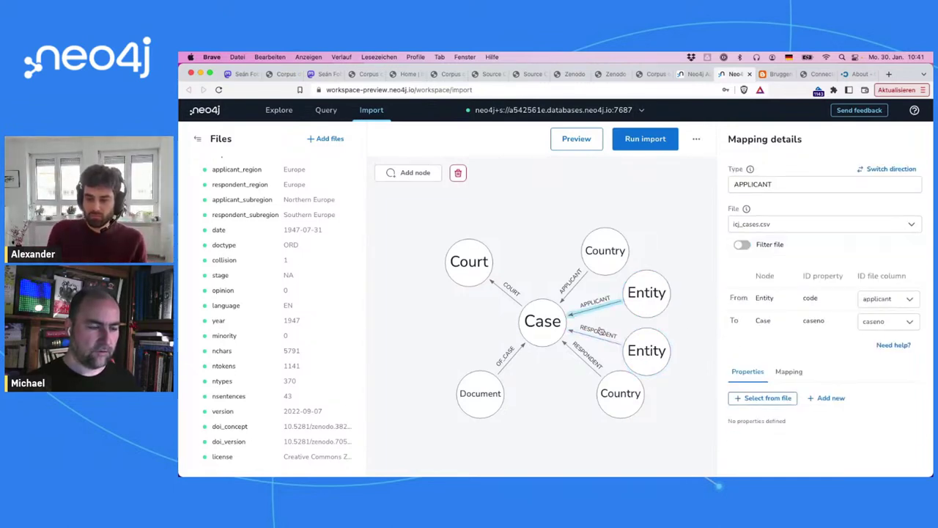
left_click(601, 336)
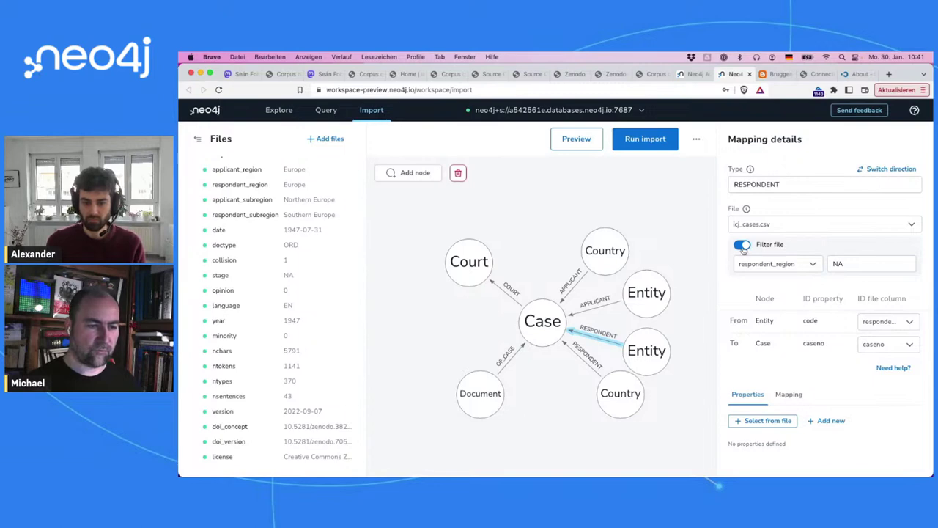
- Filter the Entity APPLICANT relationship to rows where applicant_region exactly matches NA
left_click(610, 308)
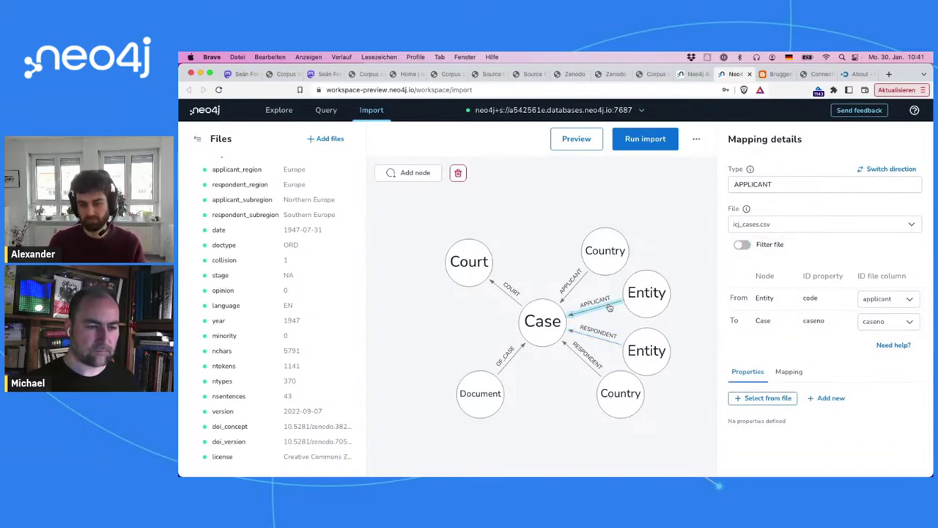
left_click(743, 247)
left_click(748, 265)
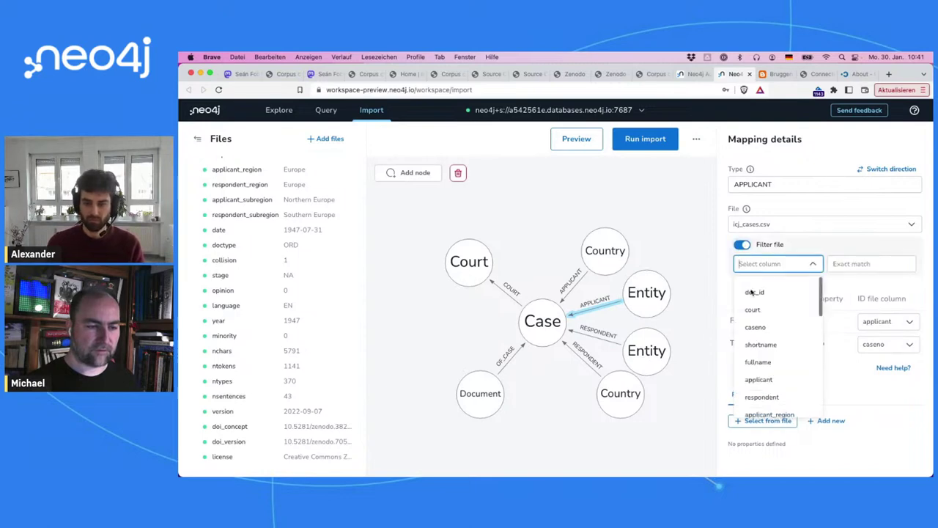
scroll(769, 373, "down", 2)
left_click(769, 371)
left_click(871, 264)
type("NA")
left_click(791, 304)
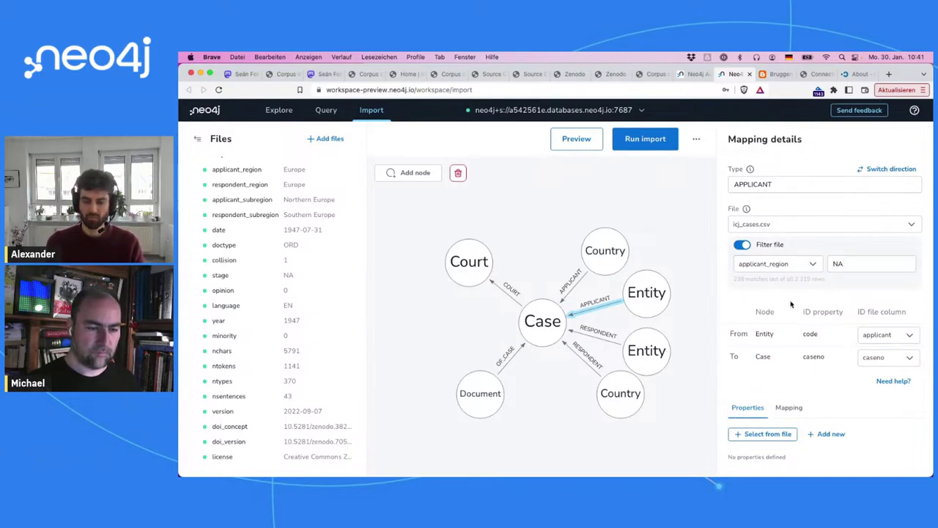
- Move the respondent Country node away from the Entity node and generate a preview of the import graph
left_click(650, 413)
left_click(620, 421)
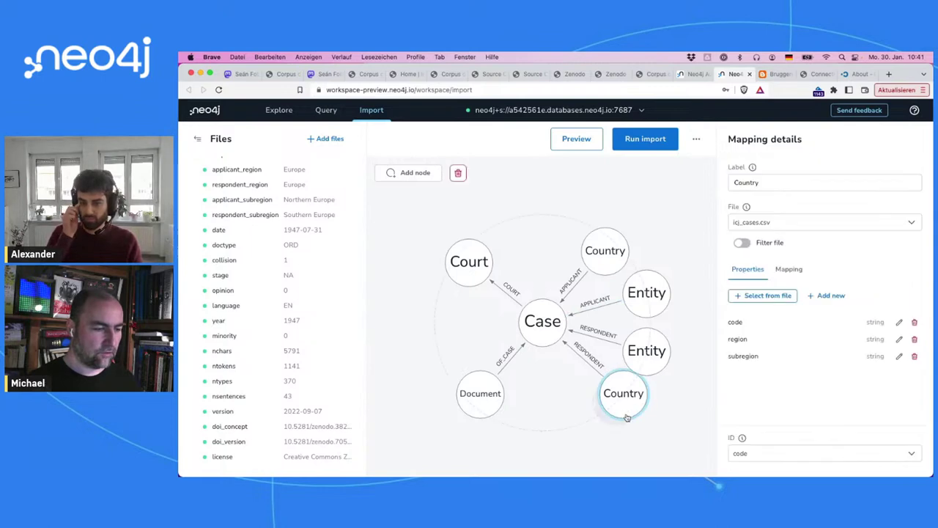
left_click(585, 144)
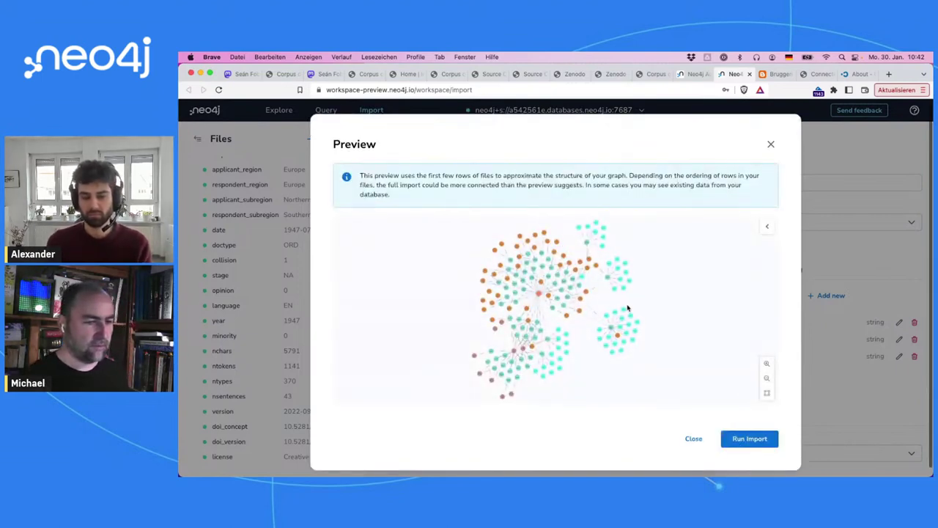
- Examine the preview's overview of node labels and relationship types, and the properties of an outlying Entity node
left_click(766, 227)
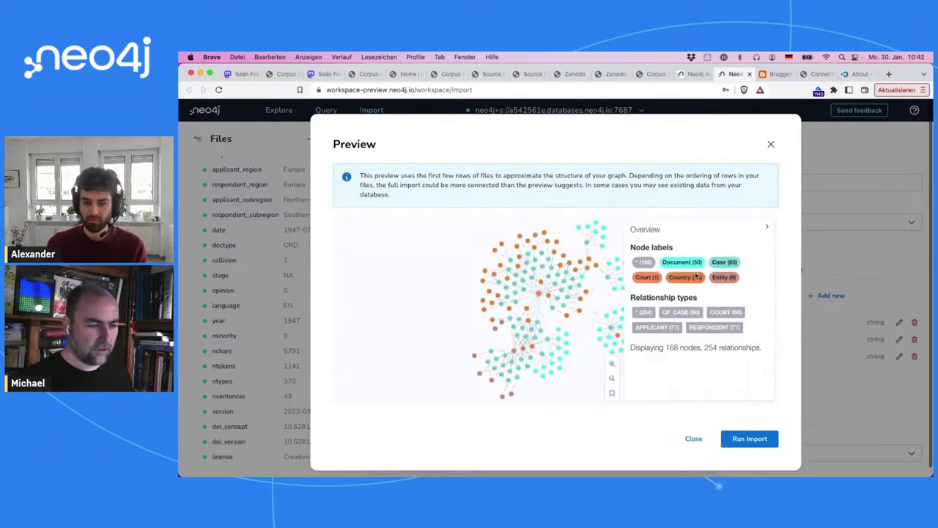
left_click(766, 227)
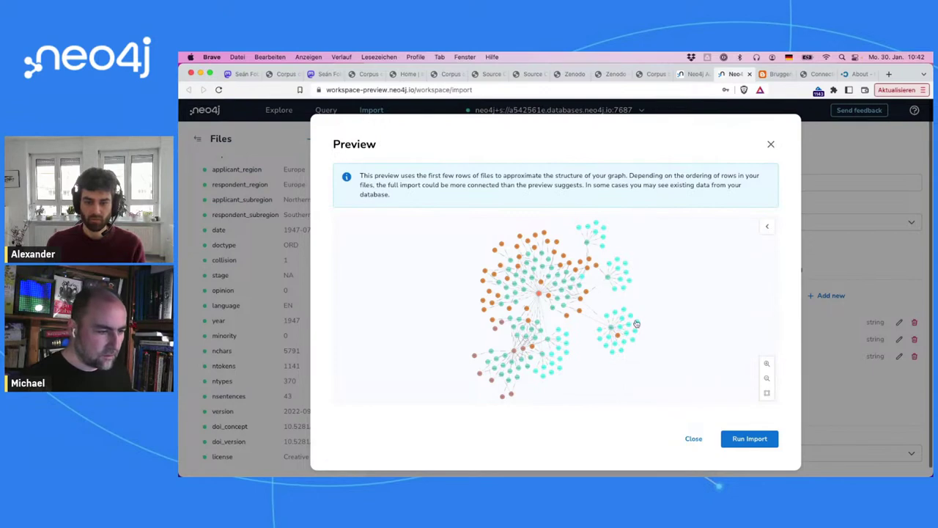
left_click(511, 395)
left_click(767, 228)
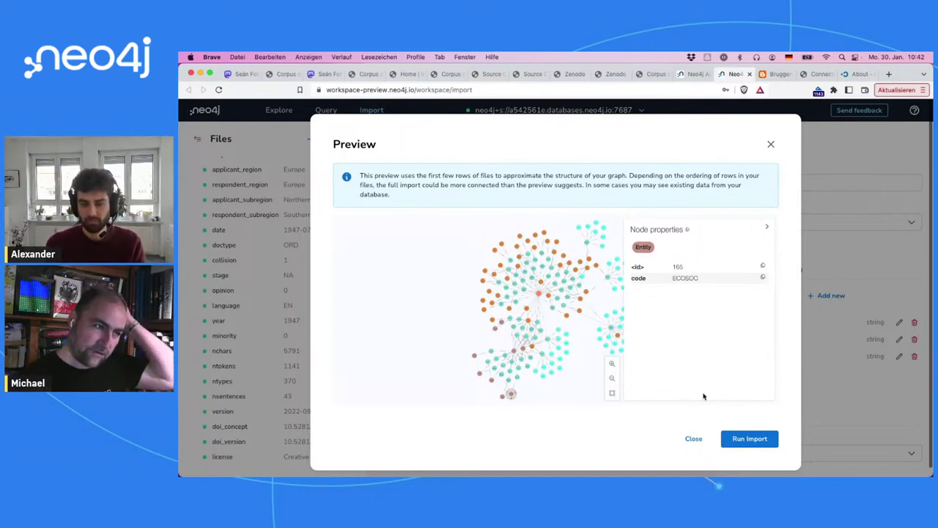
- Run the import from the preview and look through the import results for each node label
left_click(743, 437)
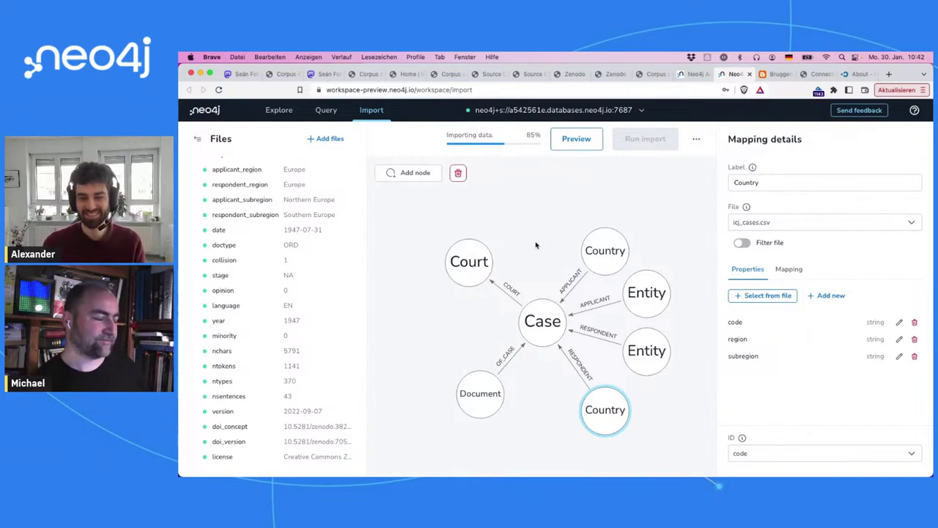
scroll(536, 245, "down", 10)
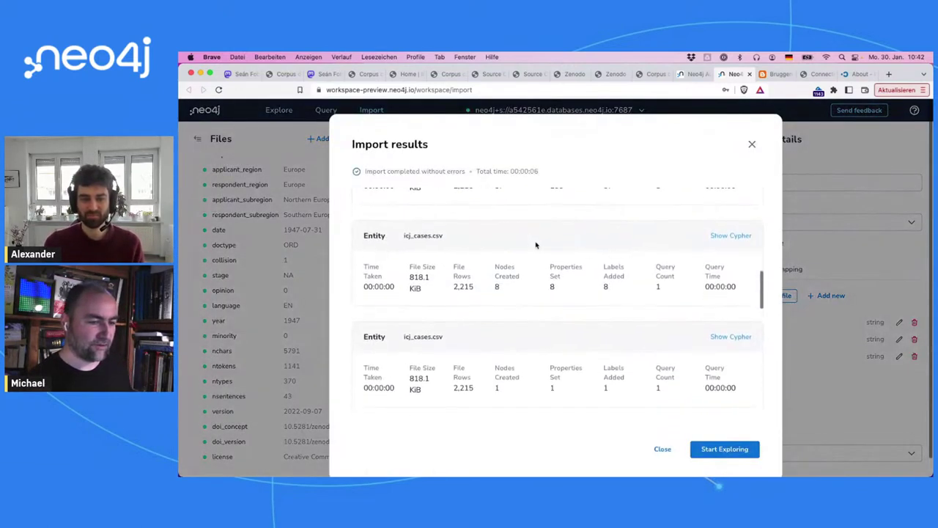
scroll(536, 246, "up", 10)
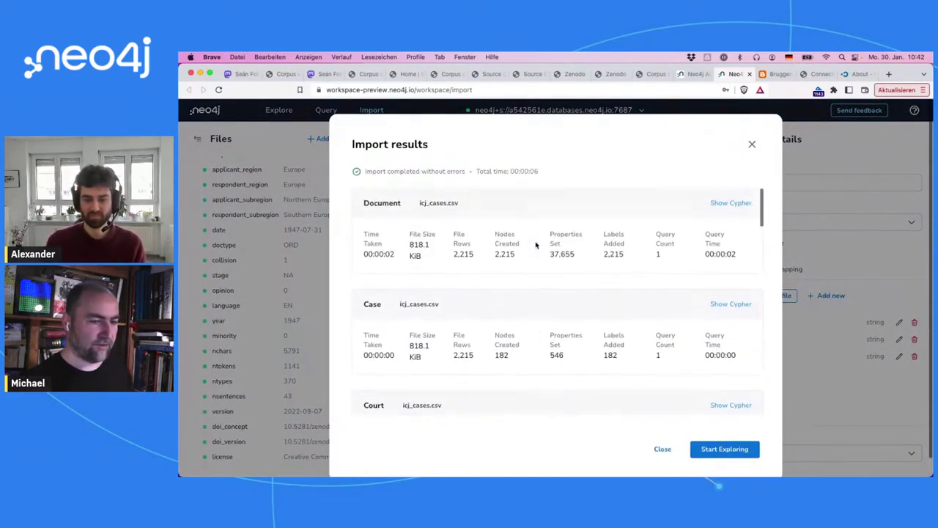
- Show the Cypher for the Document import and examine its key constraint and load statement
left_click(729, 204)
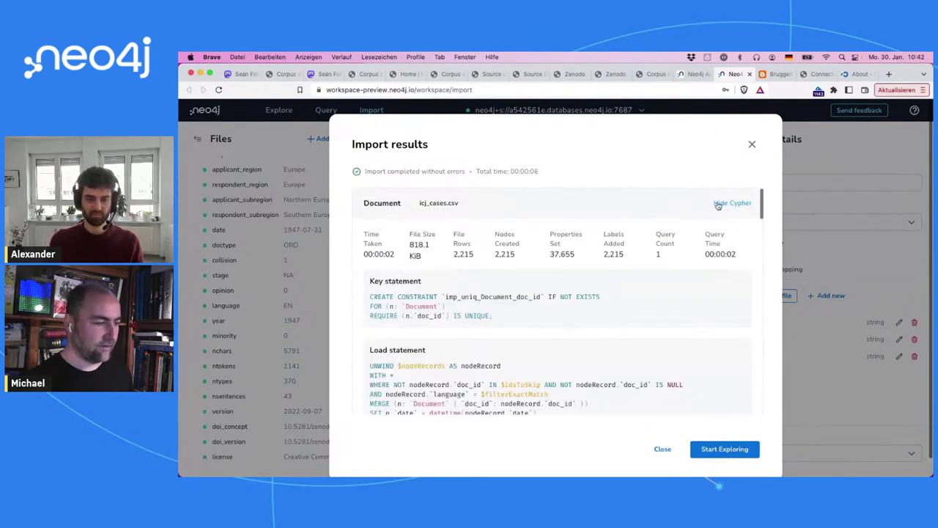
left_click_drag(495, 317, 362, 291)
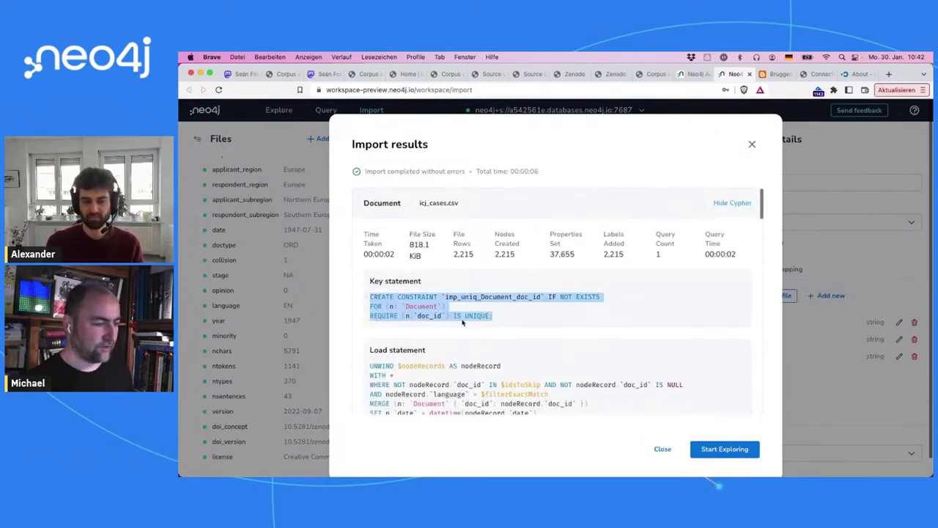
scroll(590, 400, "down", 5)
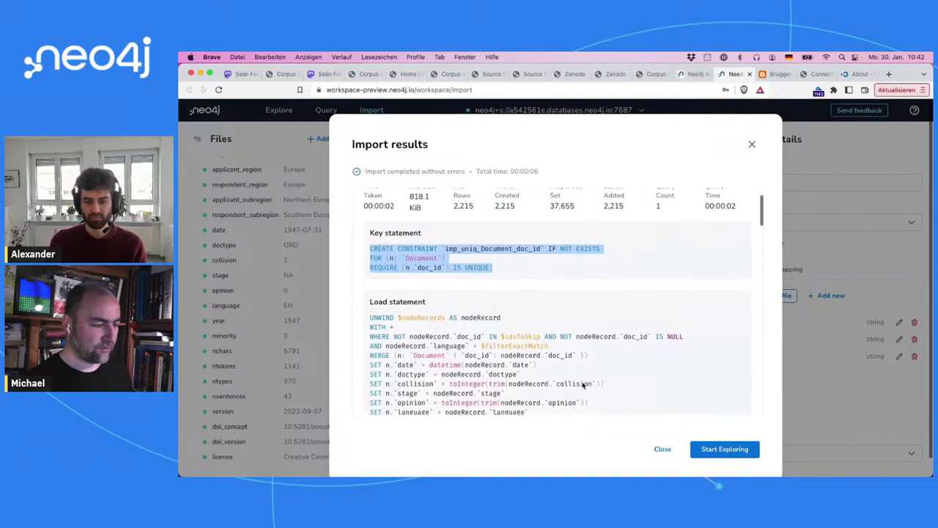
scroll(583, 385, "up", 1)
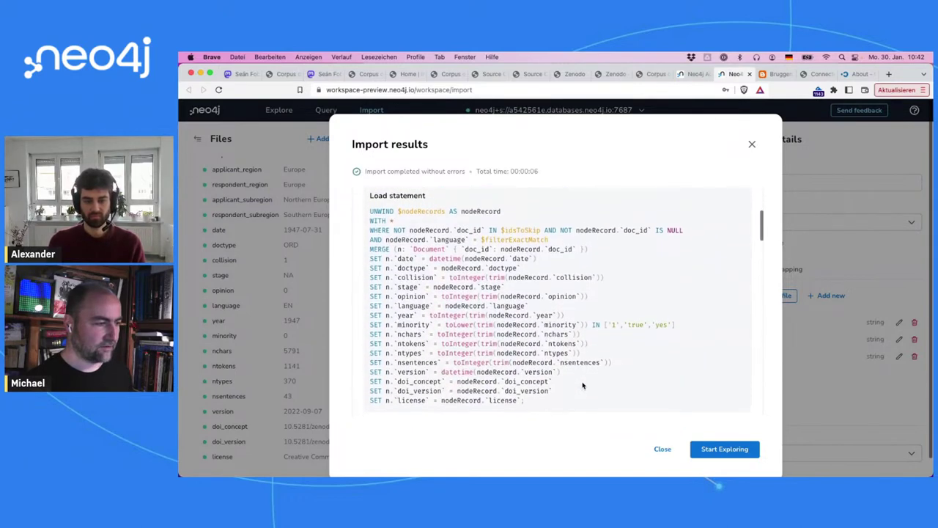
- Show the Cypher for the Case import and highlight the $nodeRecords AS nodeRecord part of its load statement
scroll(421, 297, "down", 6)
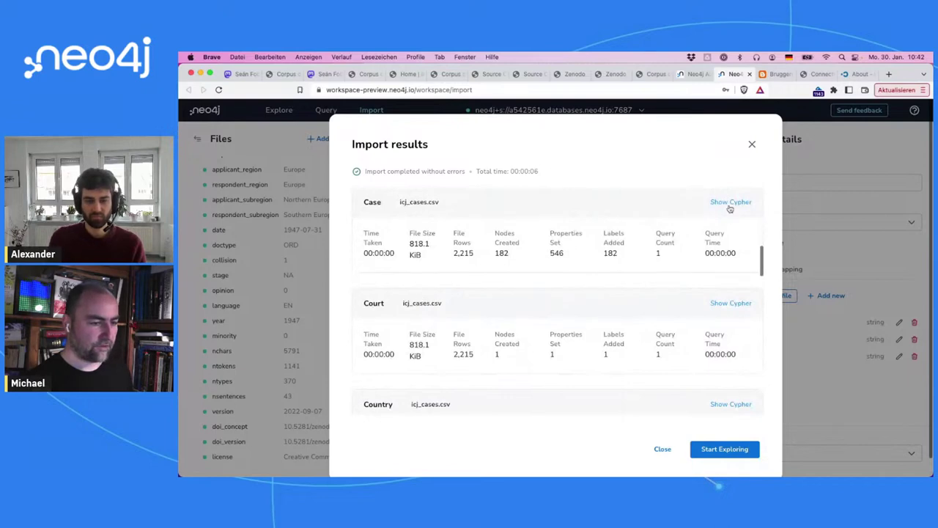
left_click(730, 203)
scroll(527, 296, "down", 2)
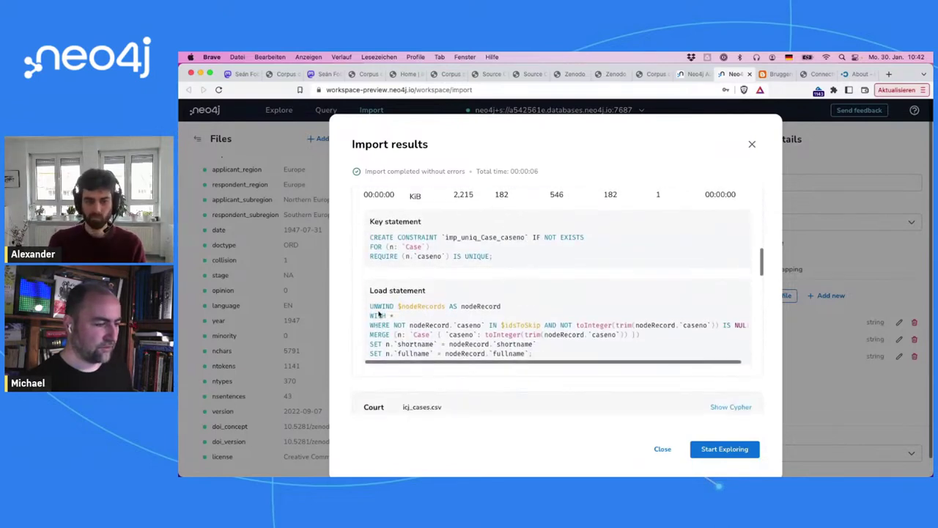
left_click_drag(396, 306, 494, 311)
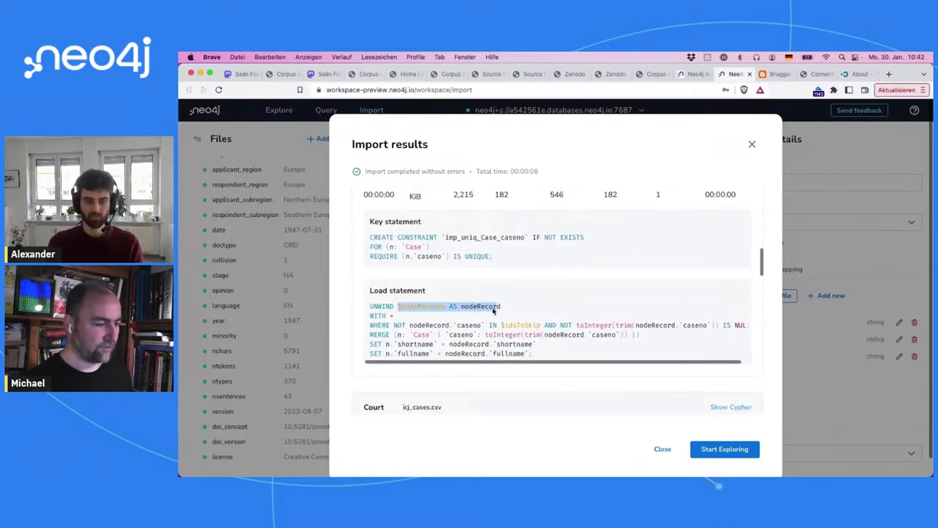
- Examine the Case load statement's MERGE label, its shortname and fullname SET lines, and the WHERE condition using $idsToSkip
double_click(433, 325)
double_click(423, 334)
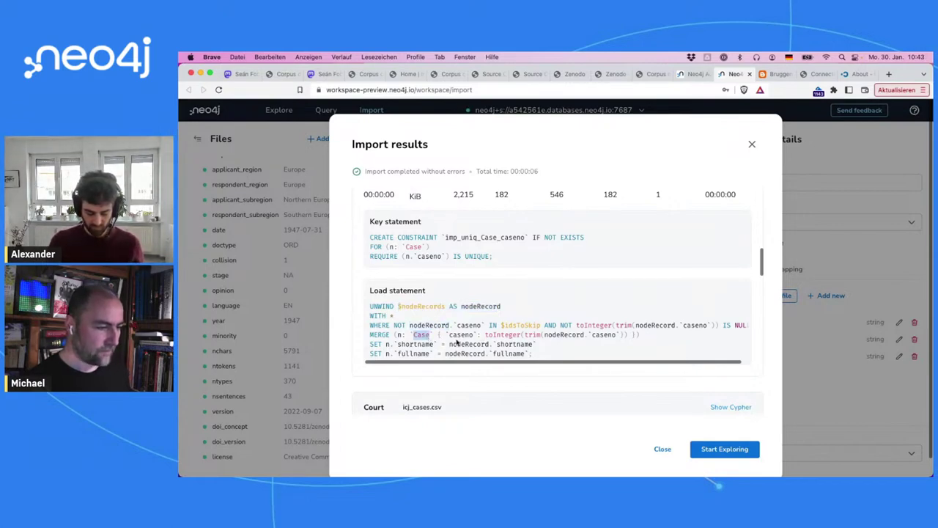
left_click_drag(372, 345, 535, 356)
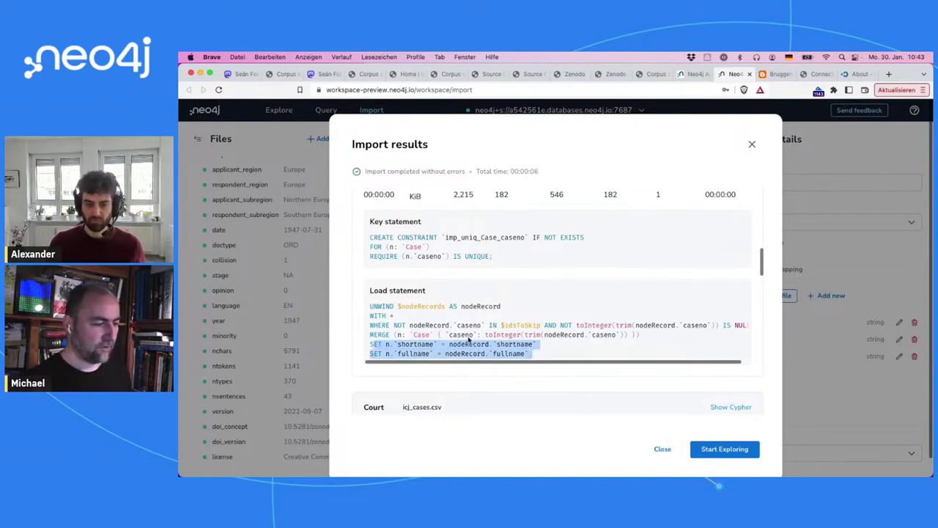
left_click(497, 325)
double_click(524, 327)
left_click_drag(394, 326, 536, 325)
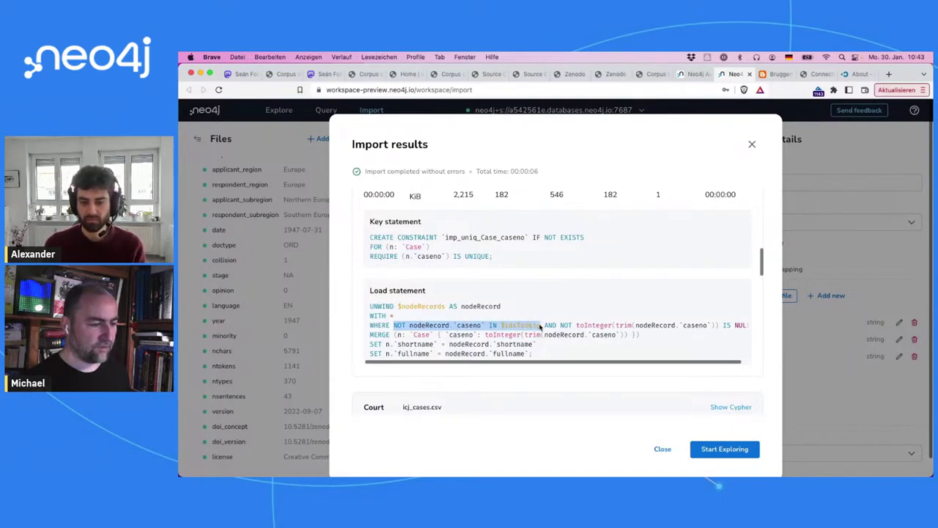
double_click(525, 327)
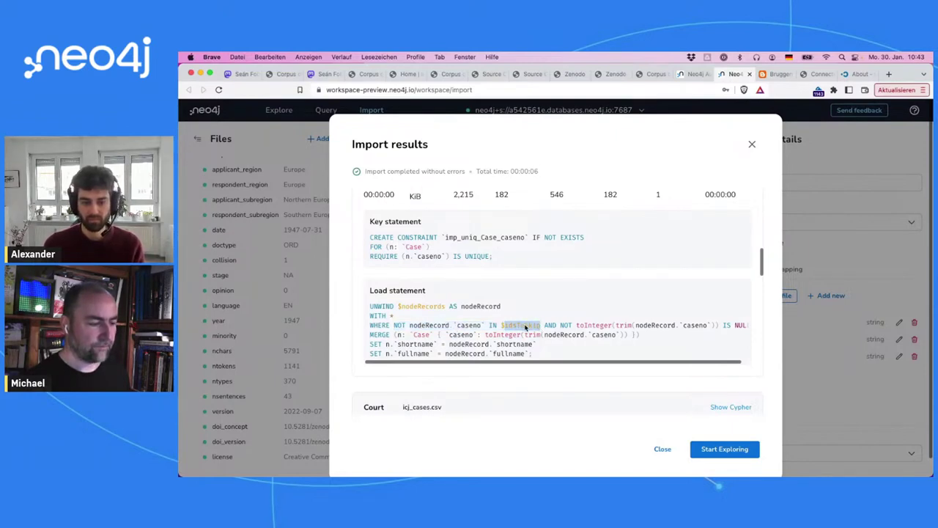
left_click_drag(369, 325, 539, 326)
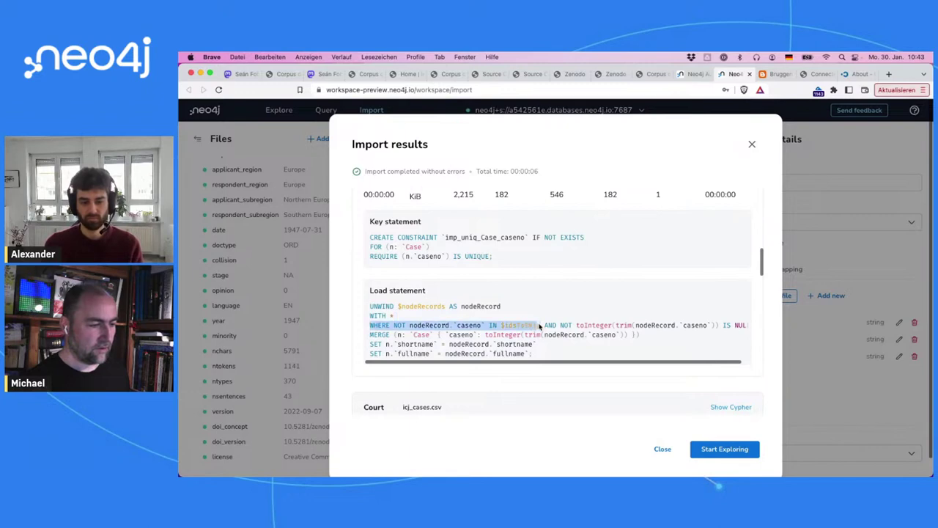
- Show the Cypher for the first Entity import and highlight its applicant_region = $filterExactMatch condition in the load statement
scroll(540, 327, "down", 10)
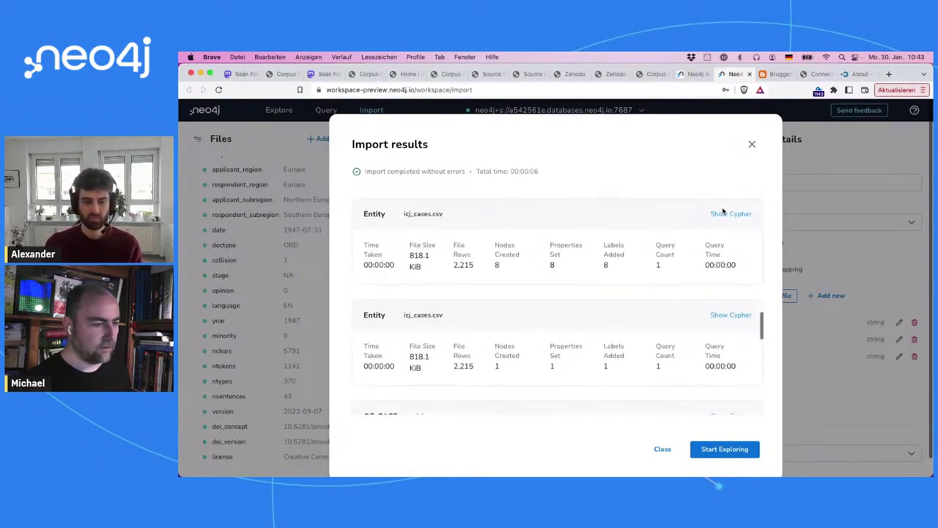
left_click(723, 215)
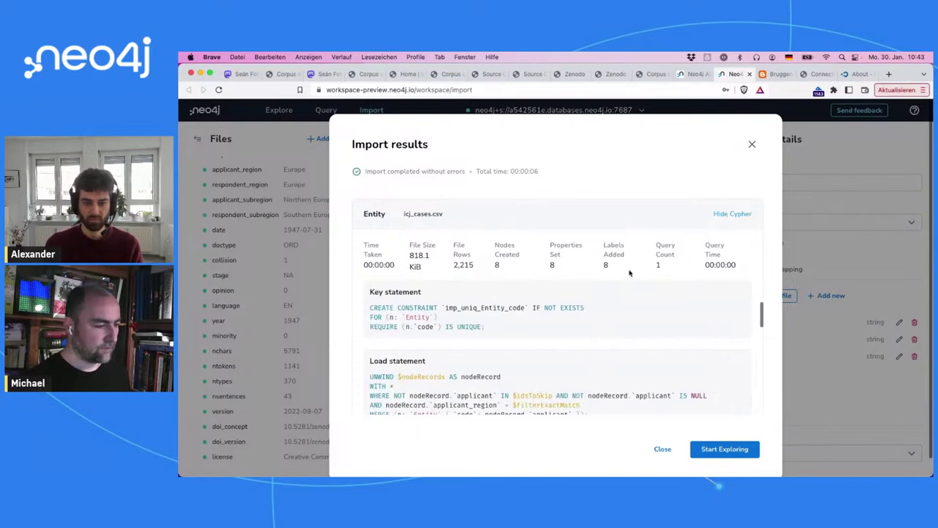
scroll(629, 273, "down", 1)
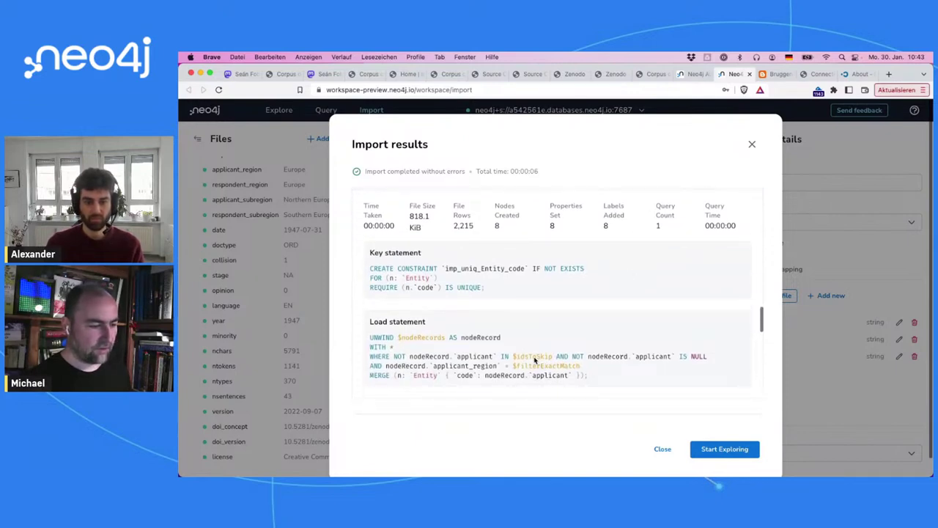
left_click_drag(373, 368, 589, 369)
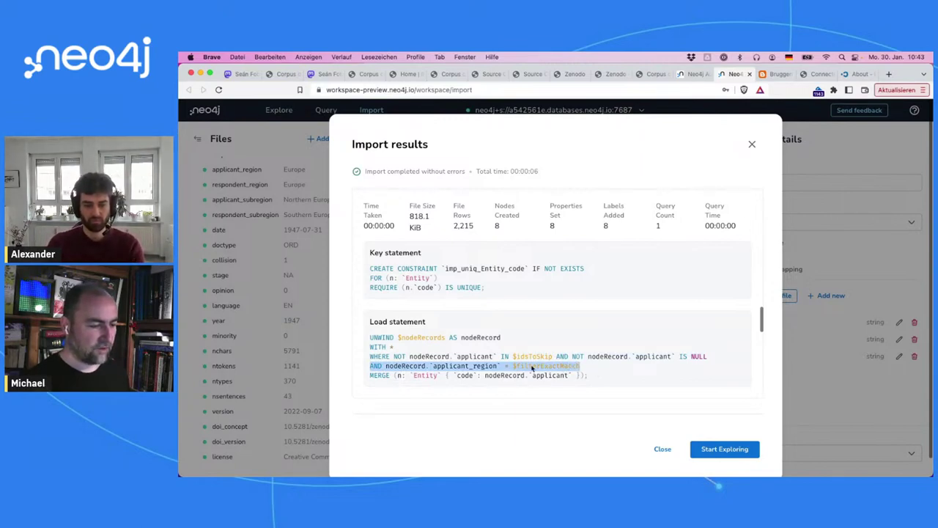
double_click(537, 369)
double_click(494, 367)
double_click(540, 368)
scroll(546, 367, "down", 1)
scroll(546, 367, "up", 2)
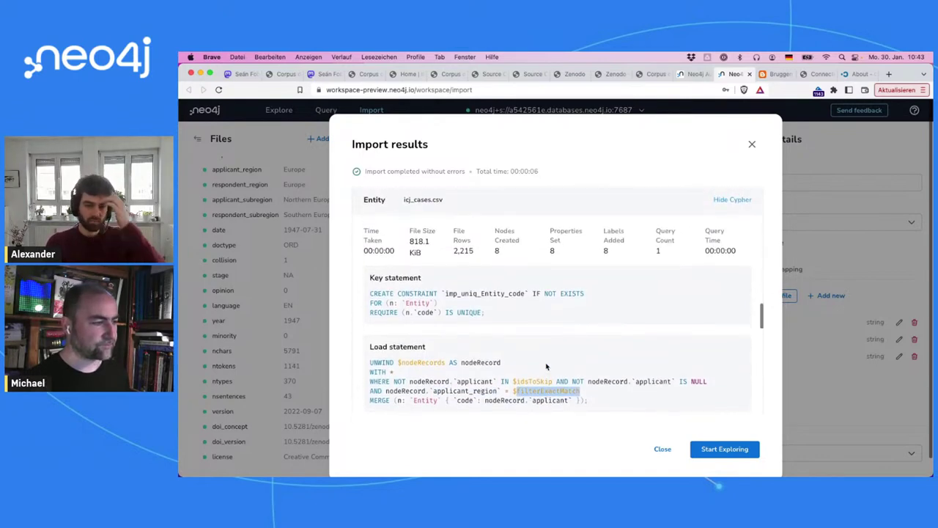
- Show the Cypher for the APPLICANT relationship and highlight the applicant_region filter in its load statement
scroll(547, 366, "down", 8)
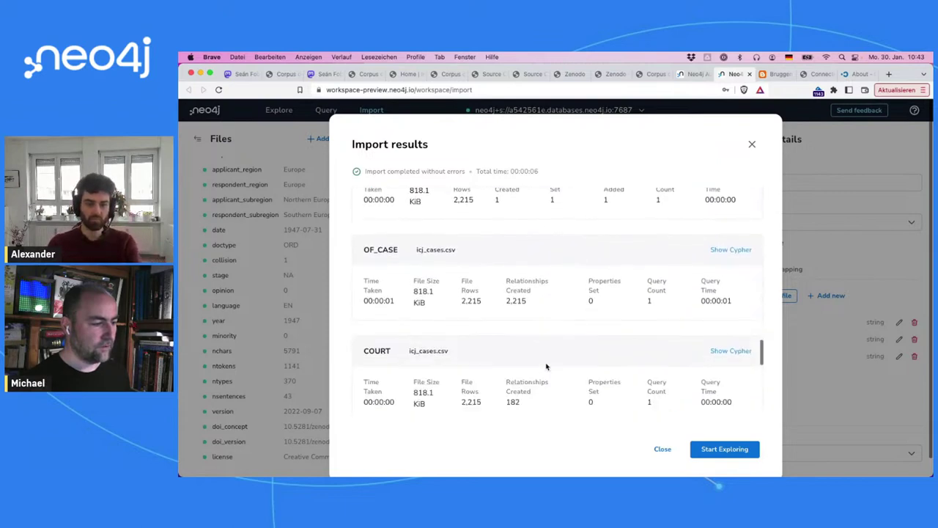
scroll(547, 366, "down", 4)
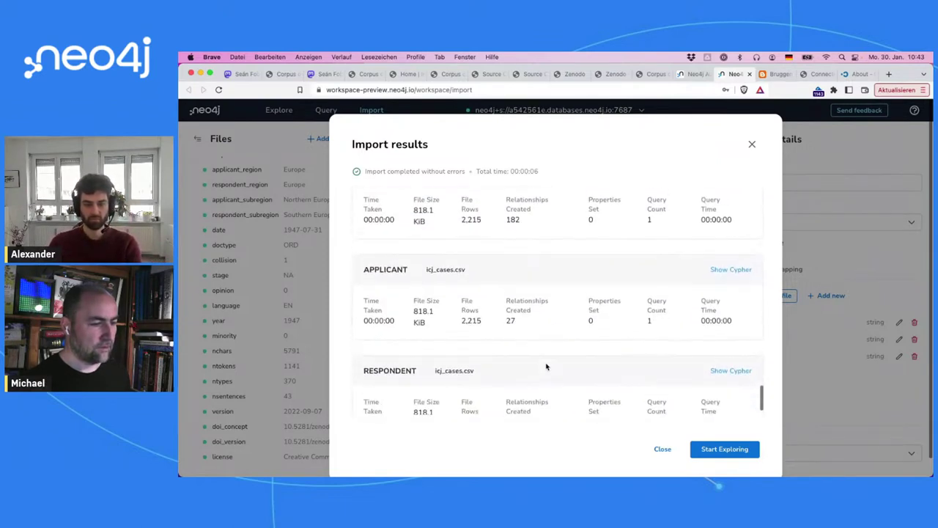
left_click(717, 272)
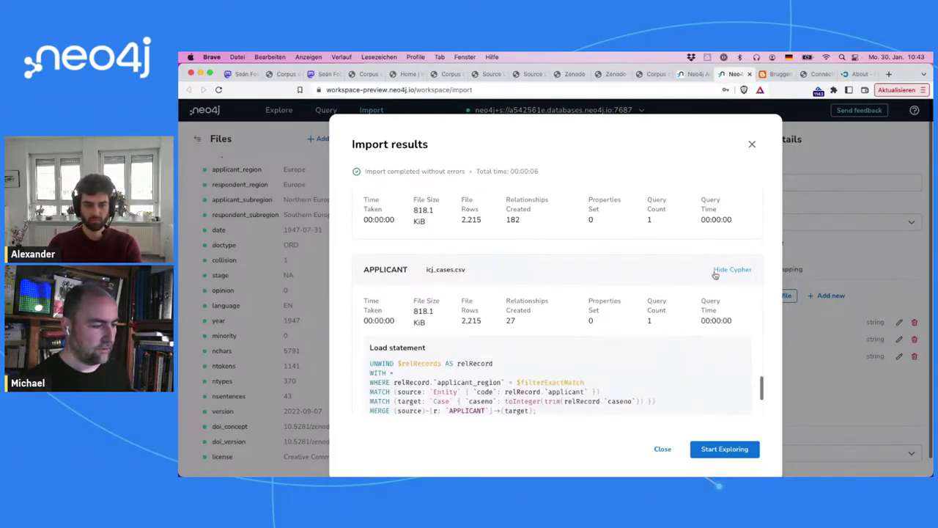
scroll(666, 339, "down", 3)
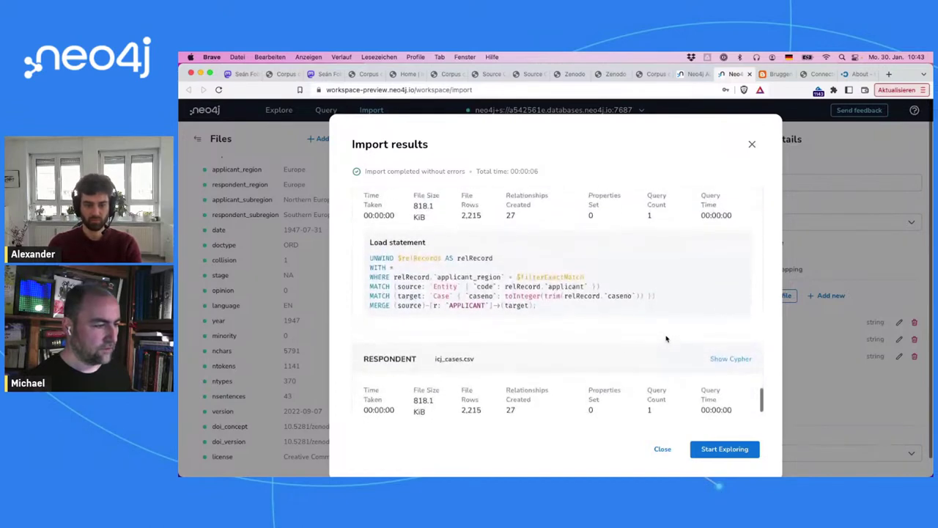
left_click_drag(585, 297, 368, 302)
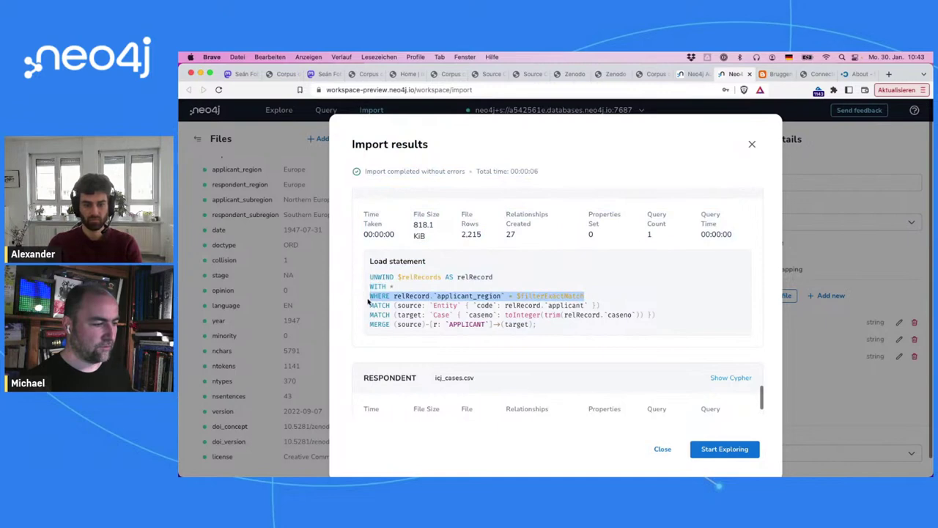
left_click_drag(470, 296, 562, 300)
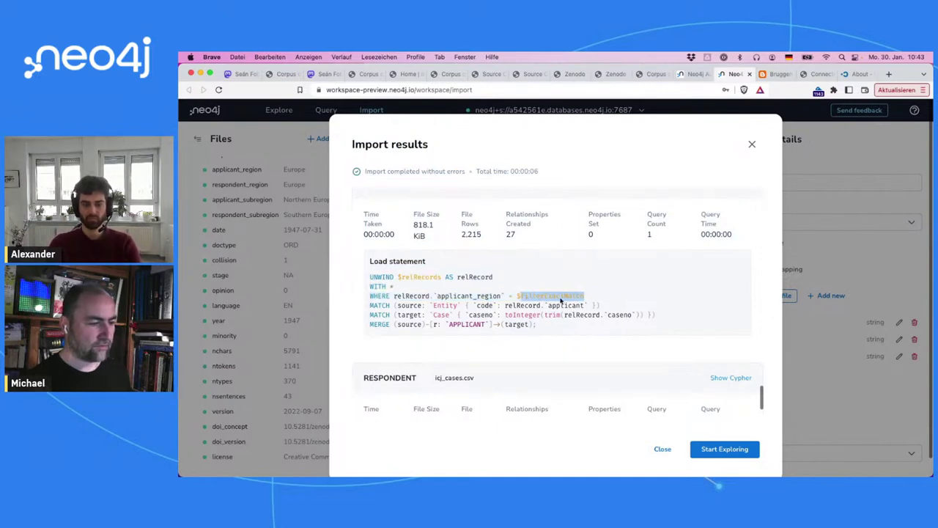
double_click(473, 295)
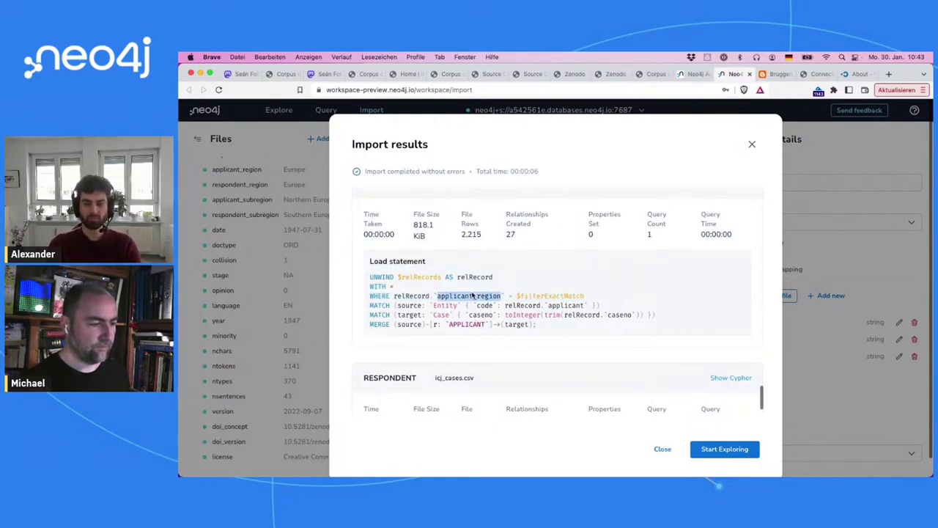
scroll(579, 315, "up", 1)
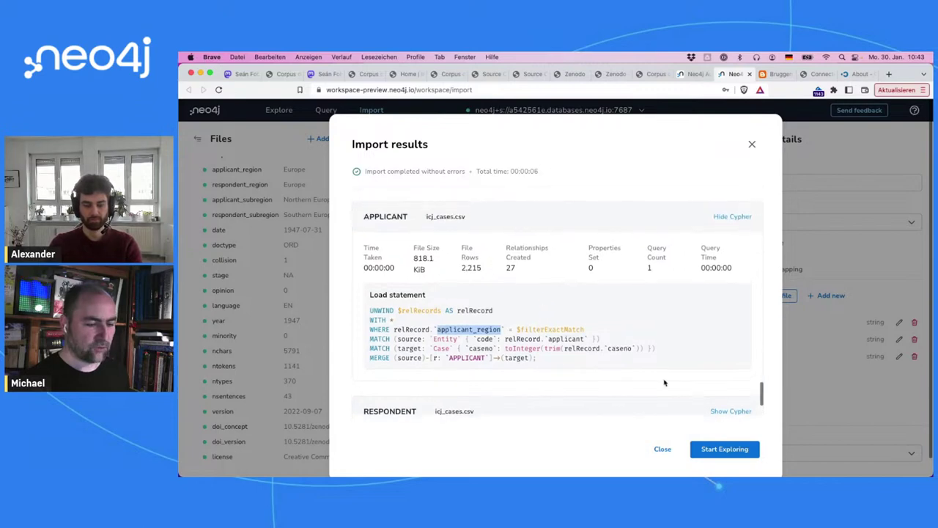
- Start exploring the imported data and display a sample with the "Show me a graph" search phrase
left_click(724, 448)
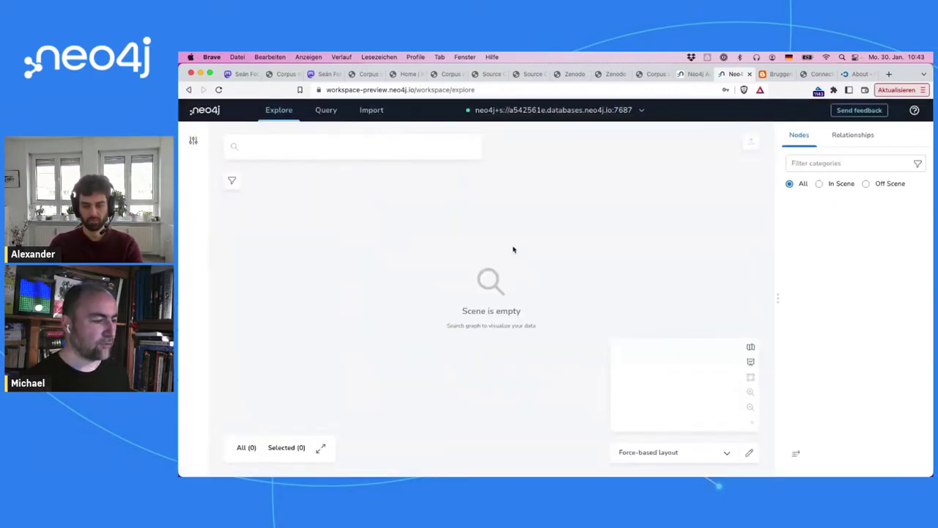
left_click(272, 147)
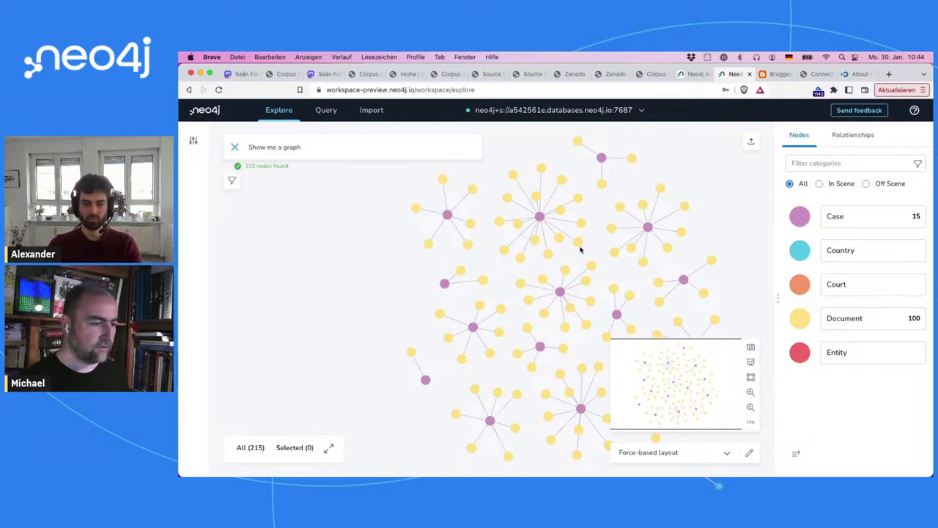
scroll(580, 250, "up", 2)
scroll(580, 250, "up", 3)
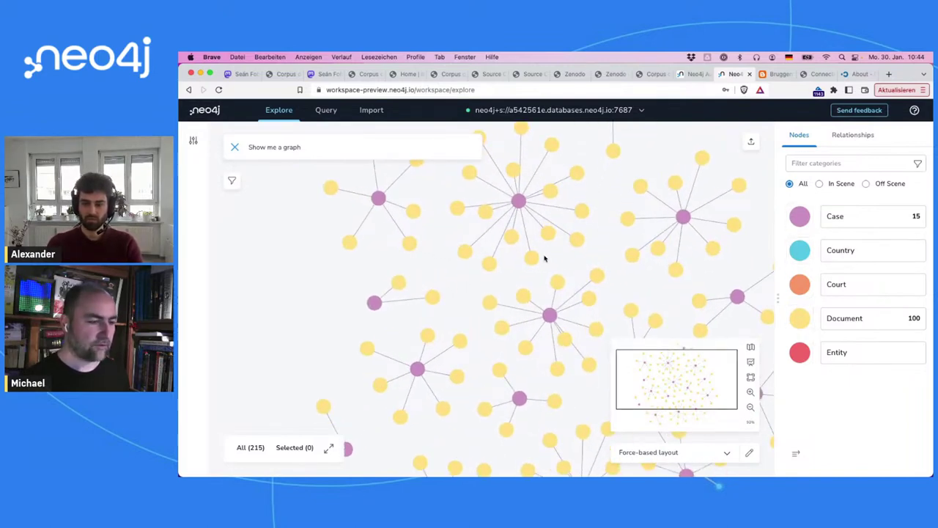
- Clear the sample graph from the scene and remove the "Show me a graph" search phrase
right_click(587, 249)
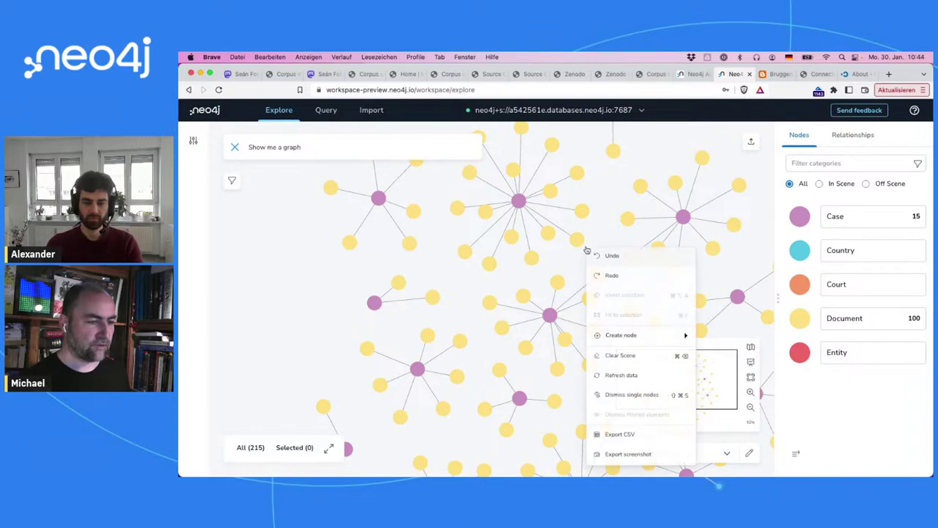
left_click(624, 358)
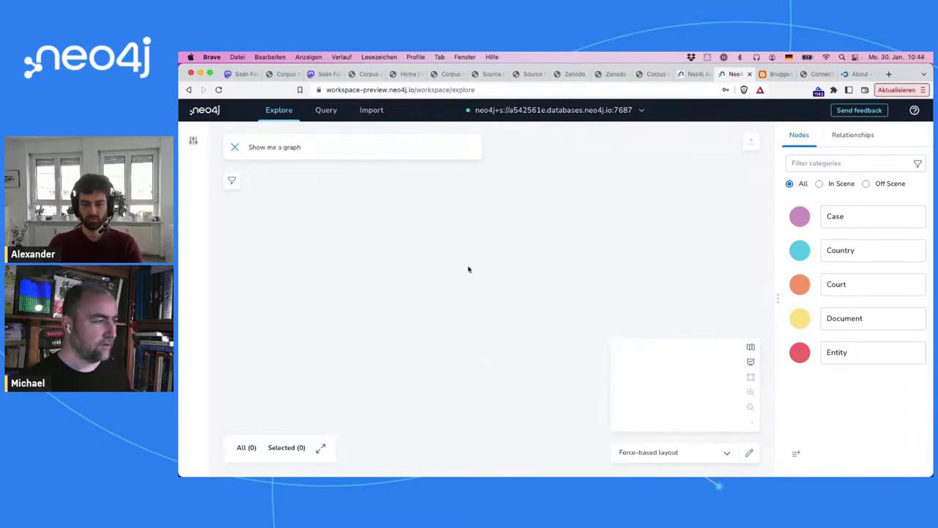
left_click(382, 151)
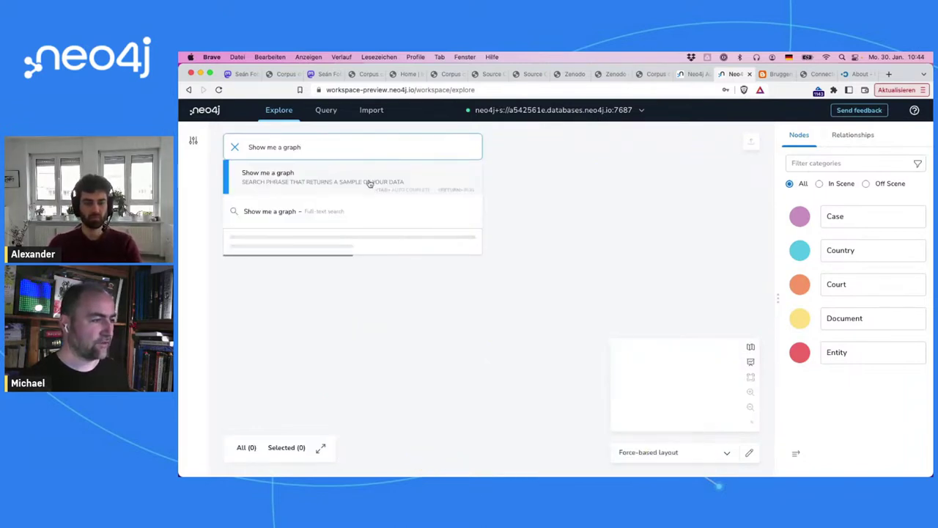
key("BackSpace")
key("BackSpace")
key("BackSpace")
key("BackSpace")
key("BackSpace")
key("BackSpace")
key("BackSpace")
key("BackSpace")
key("BackSpace")
key("BackSpace")
key("BackSpace")
key("BackSpace")
key("BackSpace")
key("BackSpace")
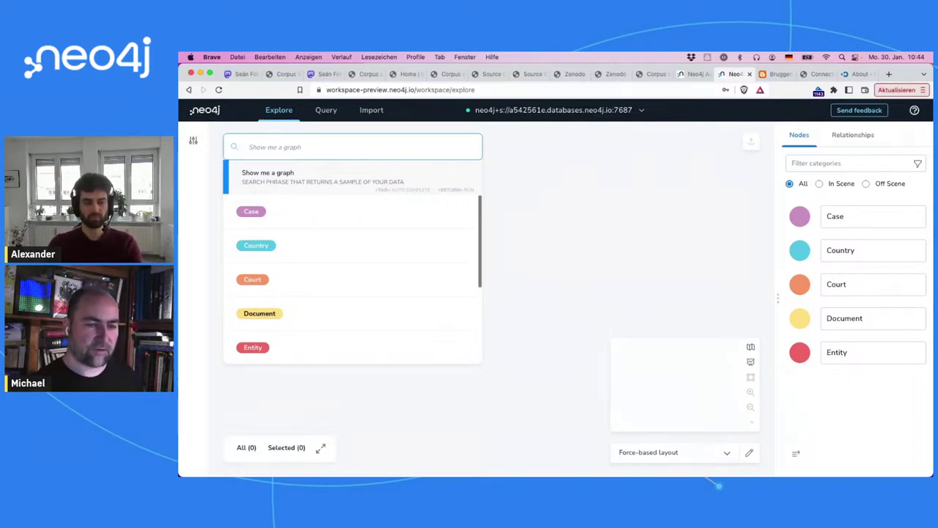
- Search for the Country–Case–Entity pattern and display it in the scene
type("Cou")
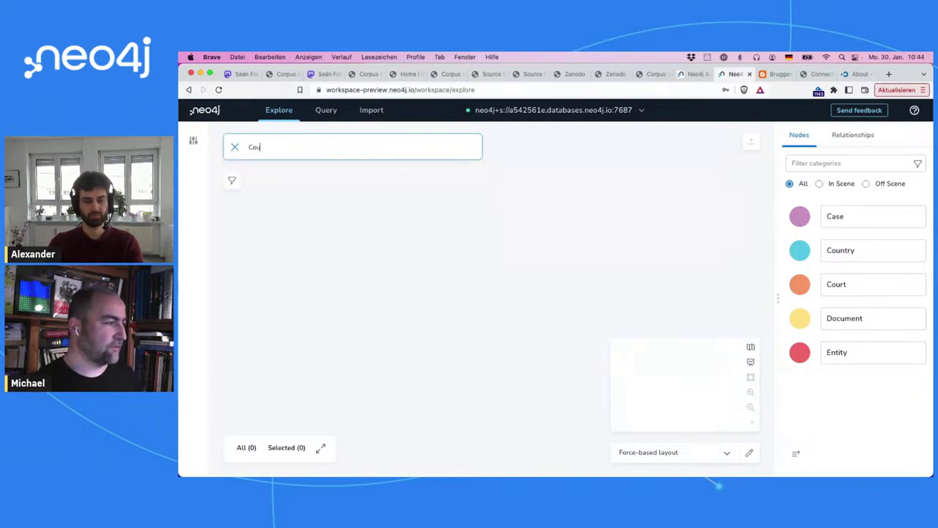
type("ntry Cases")
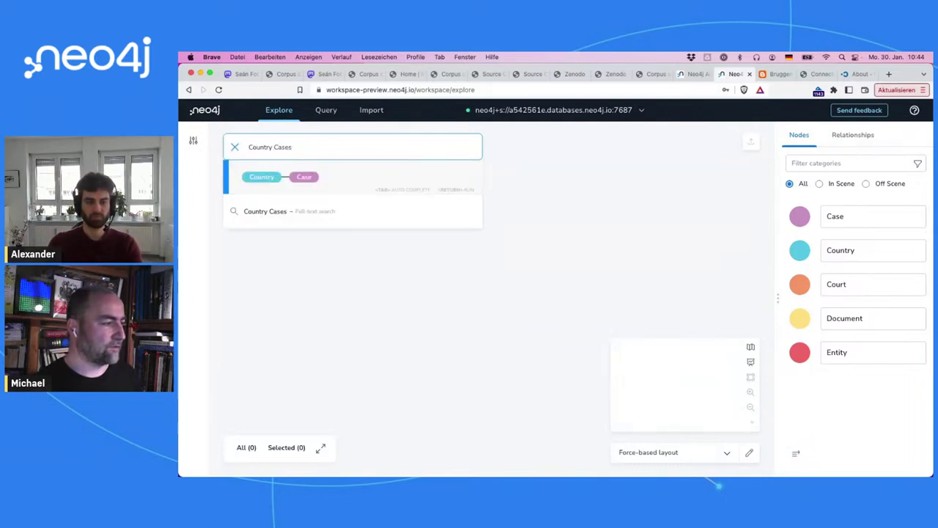
type(" Country")
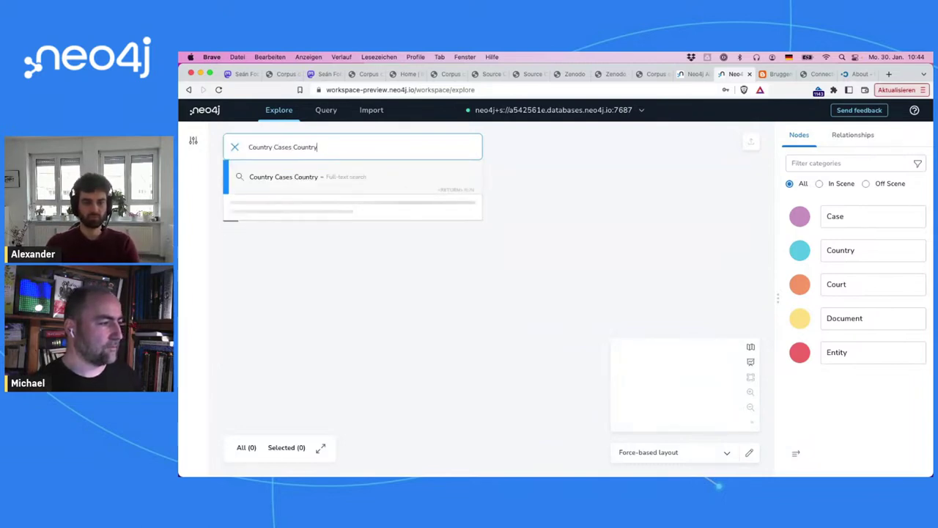
key("BackSpace")
key("BackSpace")
key("BackSpace")
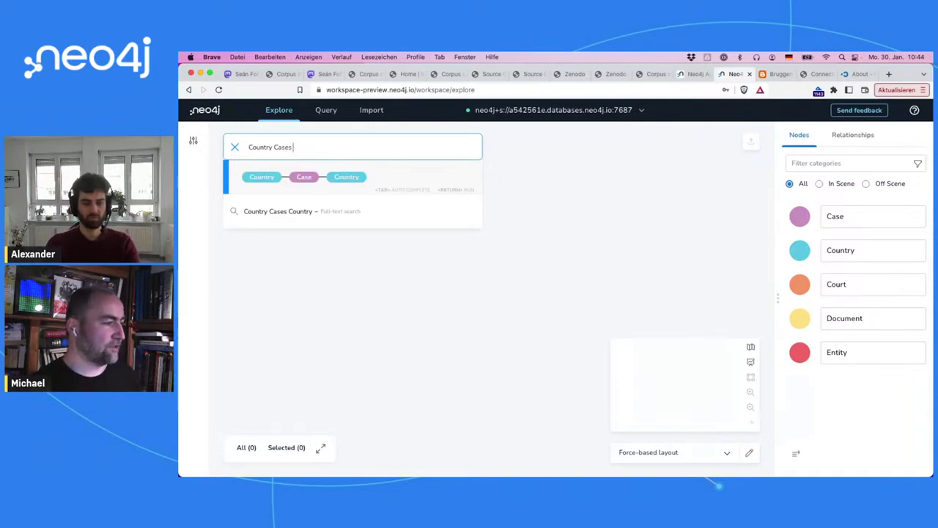
type("Entity")
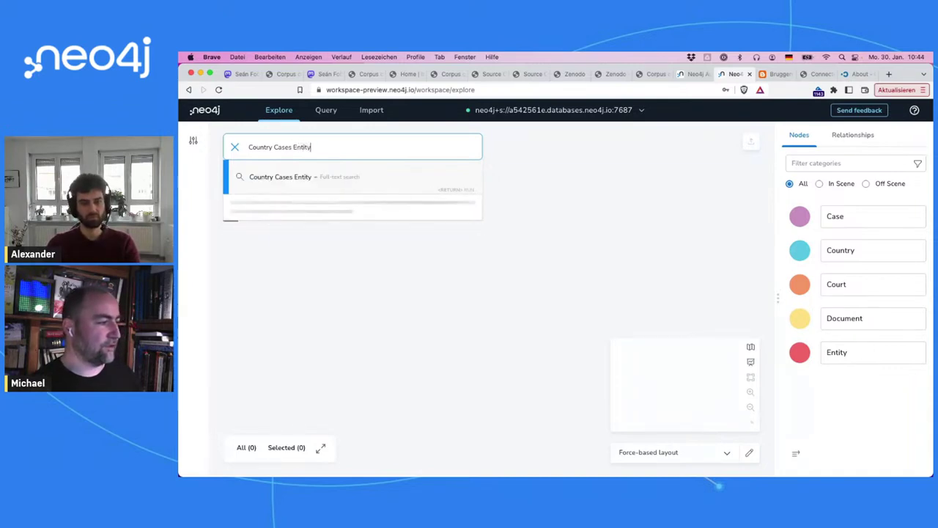
left_click(410, 183)
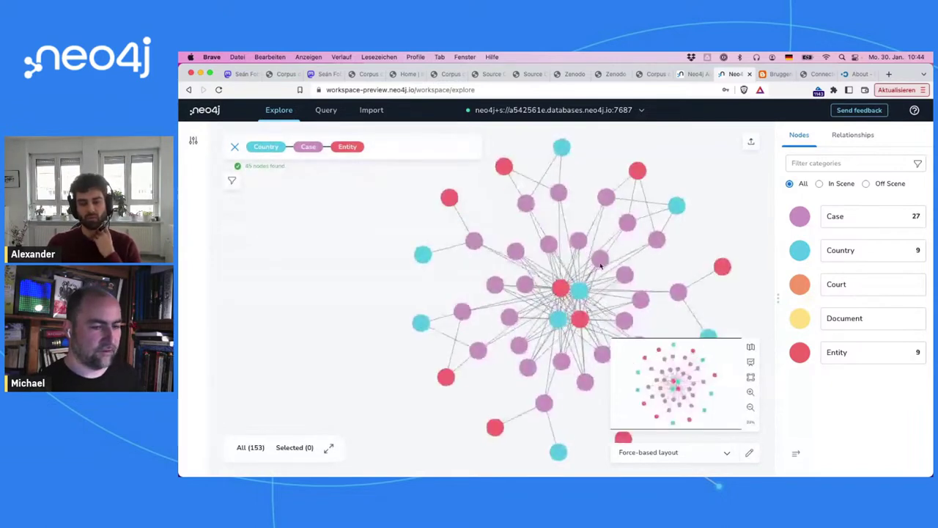
- Pull the two central Entity nodes apart to opposite sides of the Case cluster
scroll(602, 269, "up", 3)
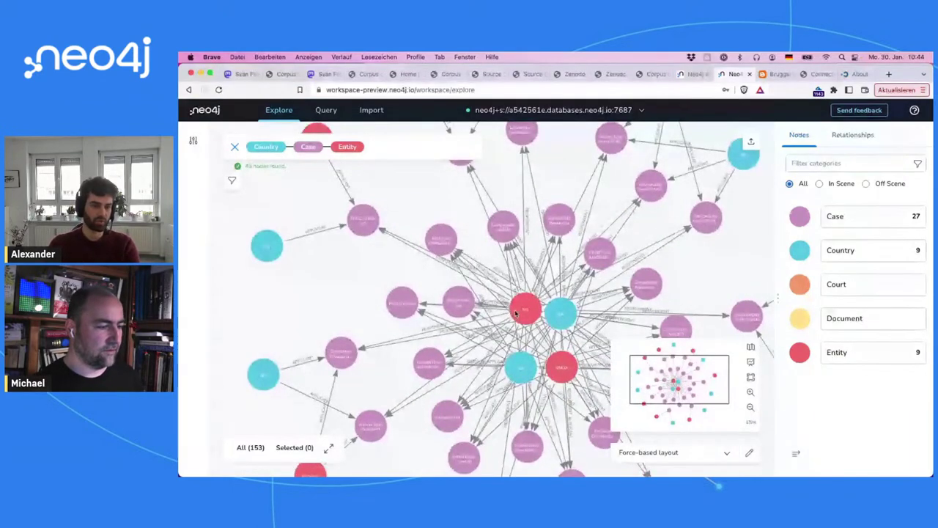
left_click_drag(515, 313, 428, 189)
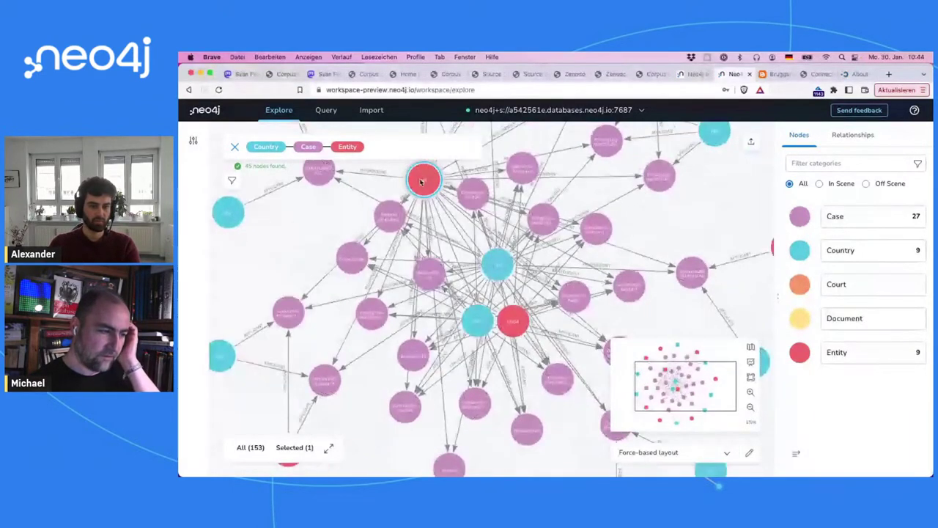
left_click_drag(511, 318, 711, 303)
left_click_drag(424, 179, 253, 255)
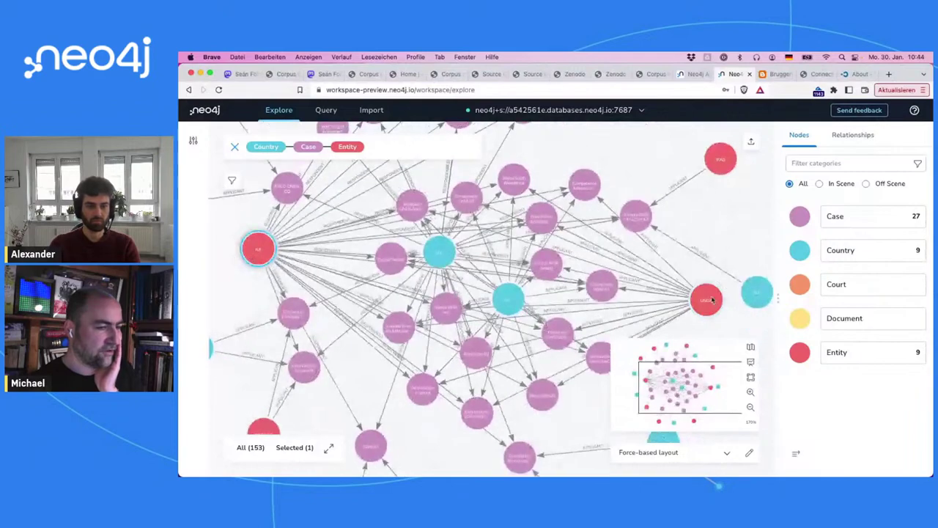
mouse_move(713, 300)
left_mouse_down()
mouse_move(706, 291)
mouse_move(708, 306)
left_mouse_up()
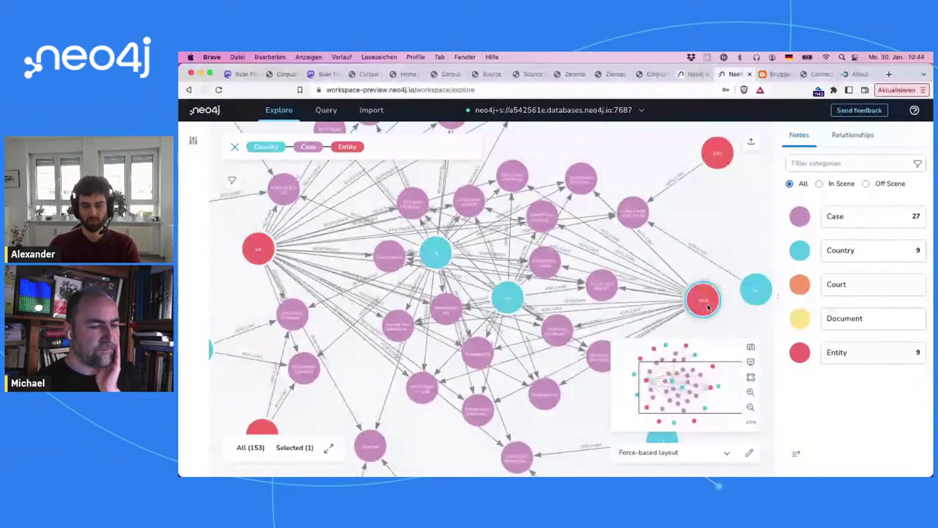
- Inspect the code, region and subregion properties of the central Country nodes and the Country node above the Case cluster
left_click(741, 212)
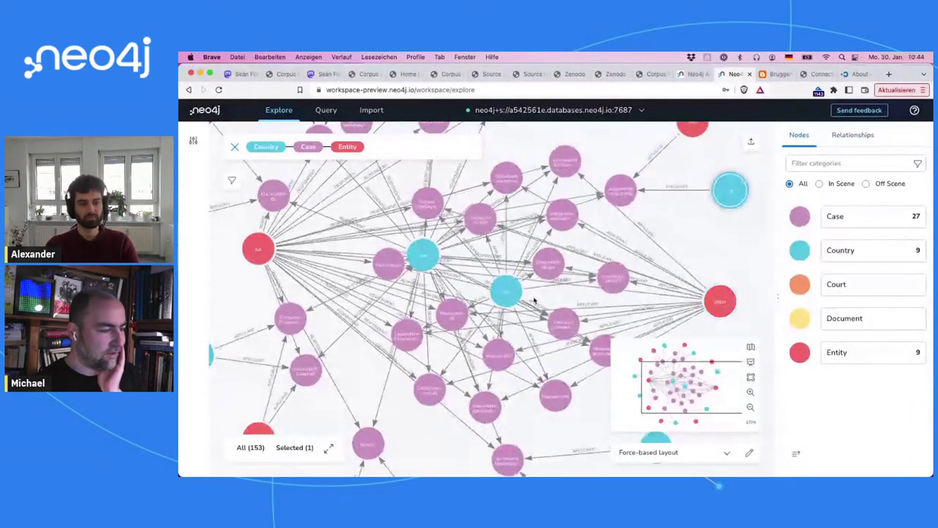
left_click(417, 257)
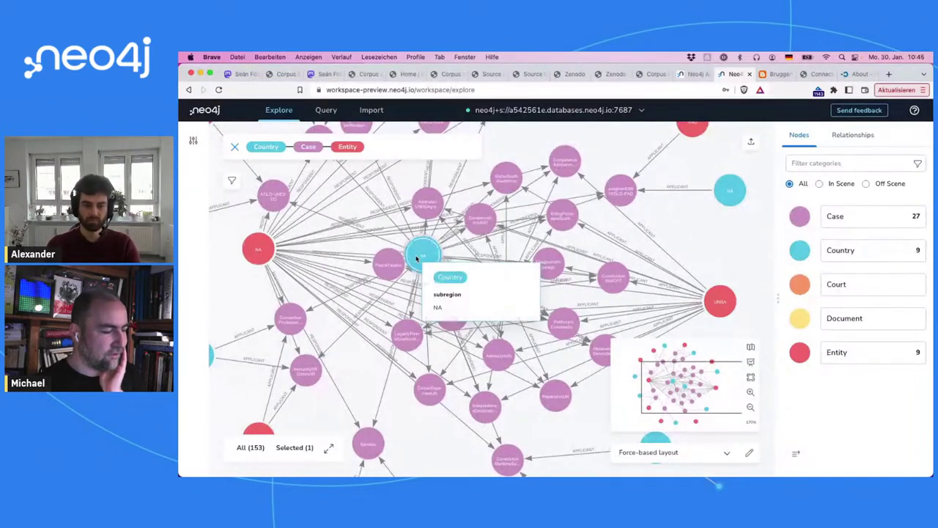
double_click(416, 258)
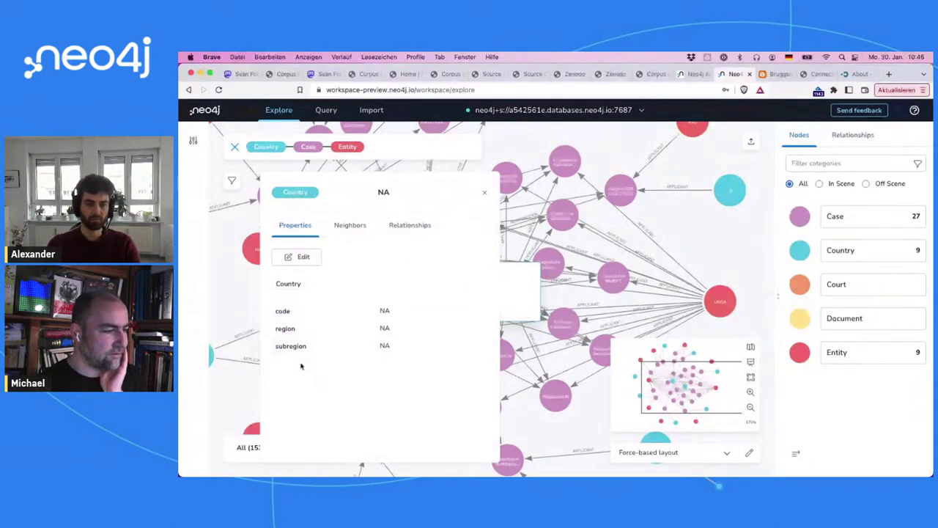
left_click(483, 195)
double_click(506, 291)
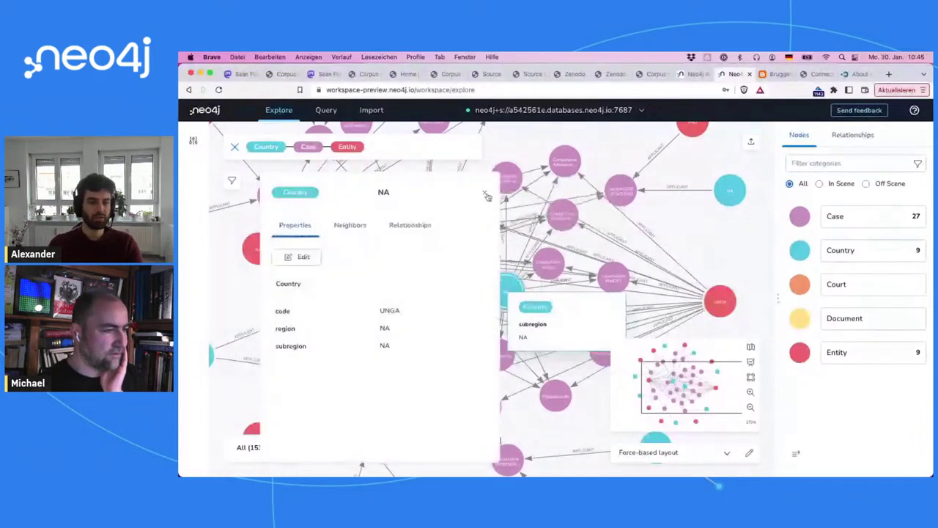
left_click(486, 195)
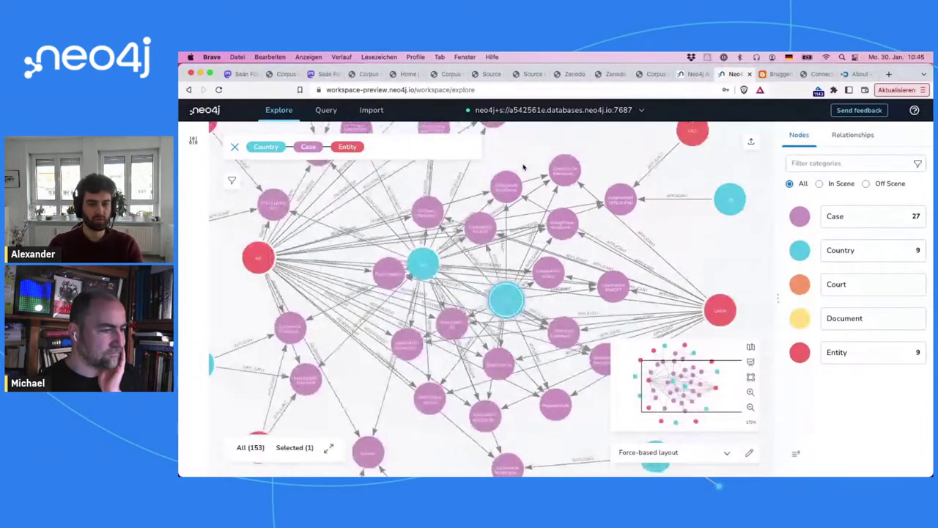
double_click(517, 314)
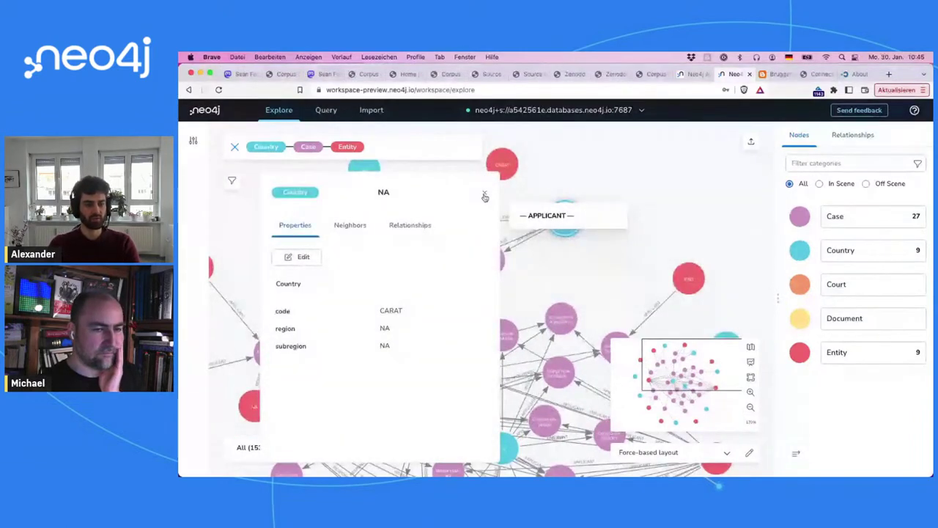
left_click(485, 196)
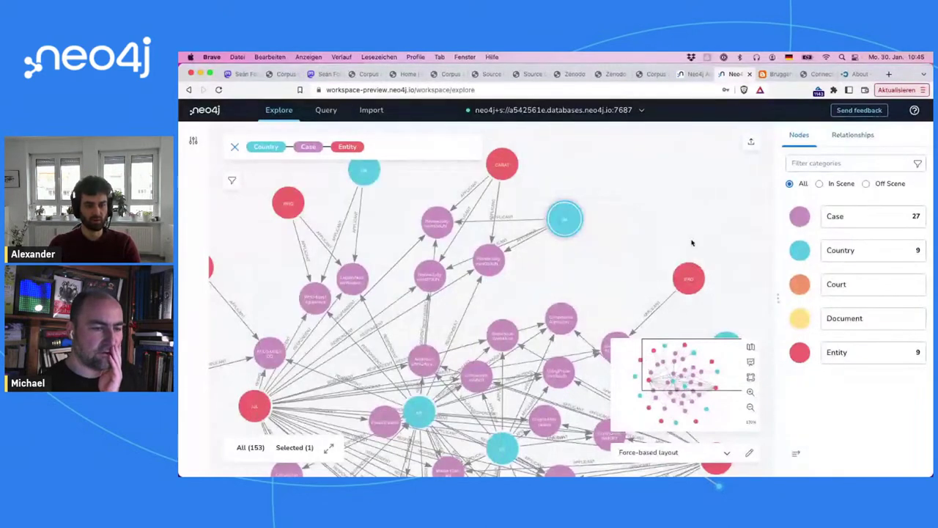
- Caption the Country nodes with their code property
left_click(800, 250)
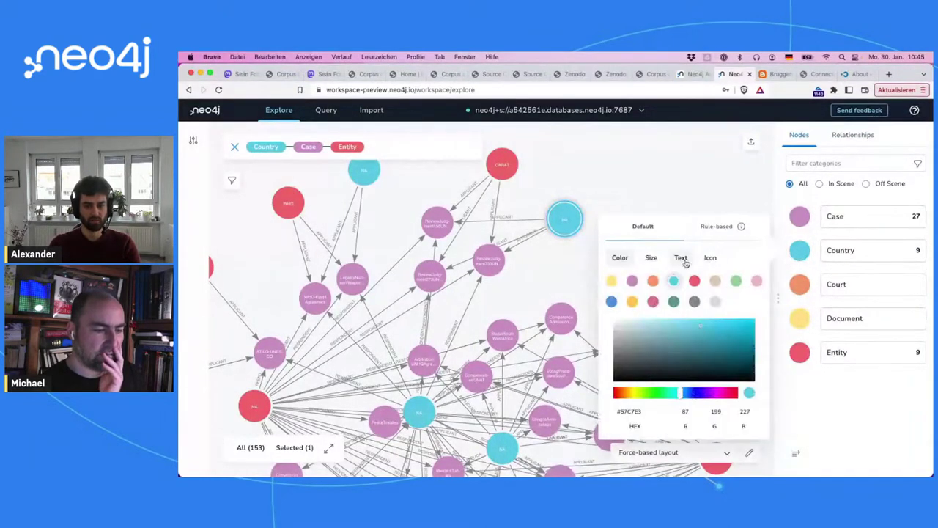
left_click(682, 261)
left_click(618, 316)
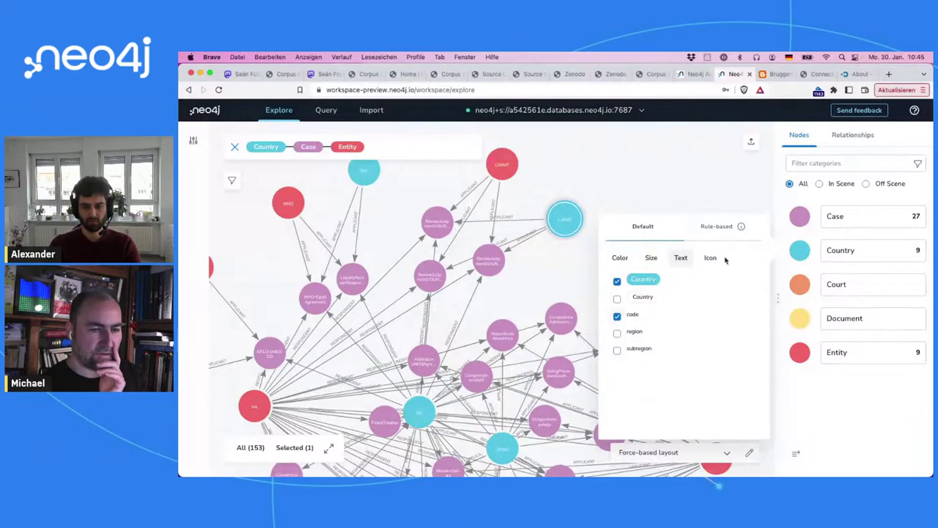
left_click(799, 250)
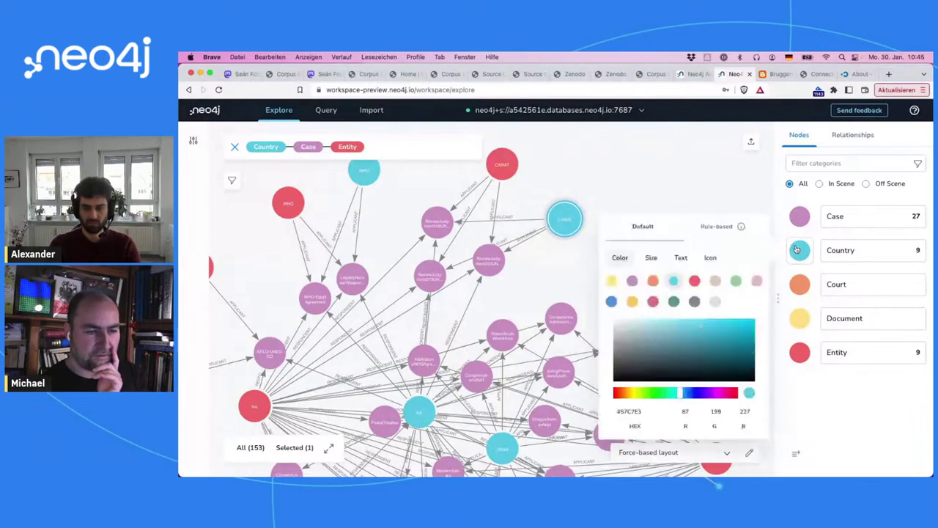
- Check which property is used as the caption of the Entity nodes
left_click(799, 350)
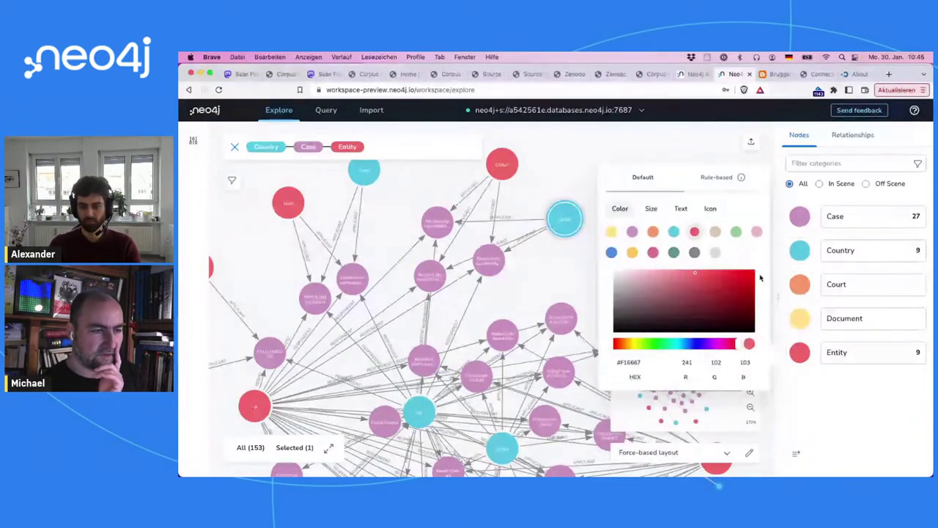
left_click(682, 209)
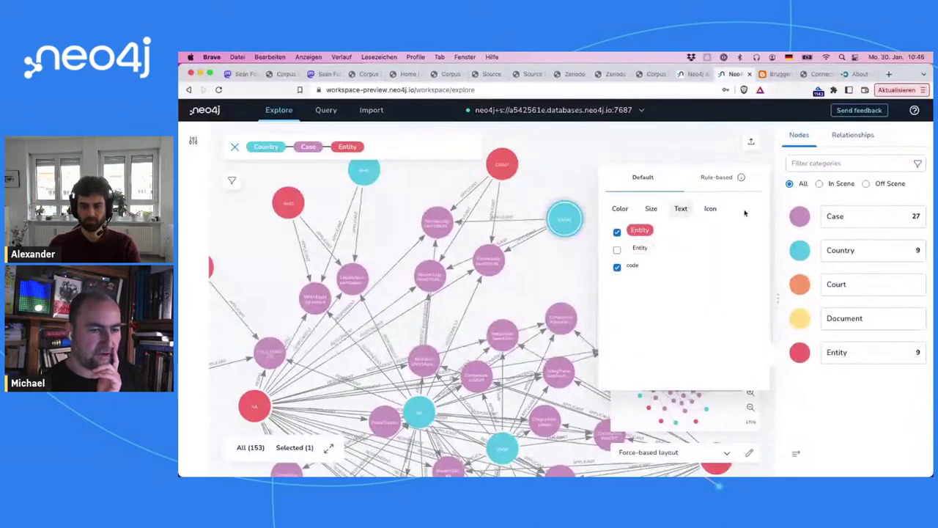
left_click(799, 354)
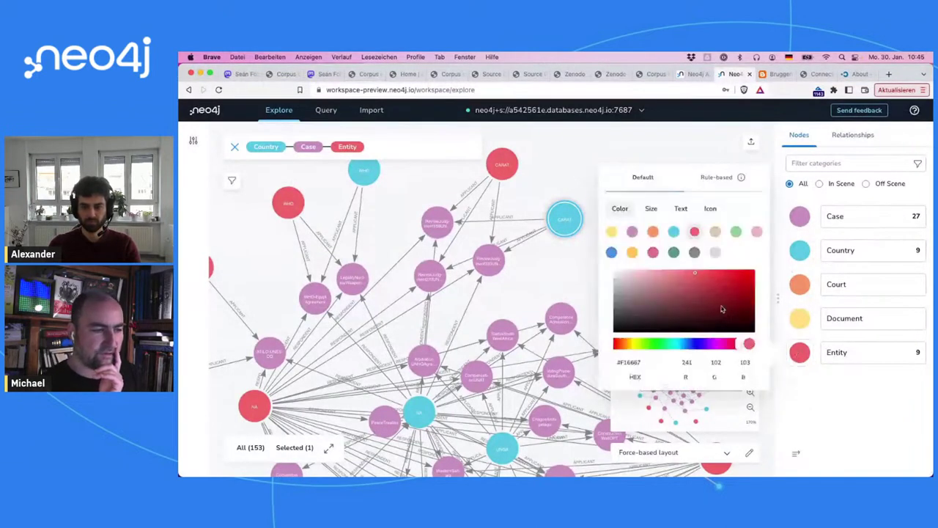
left_click(591, 280)
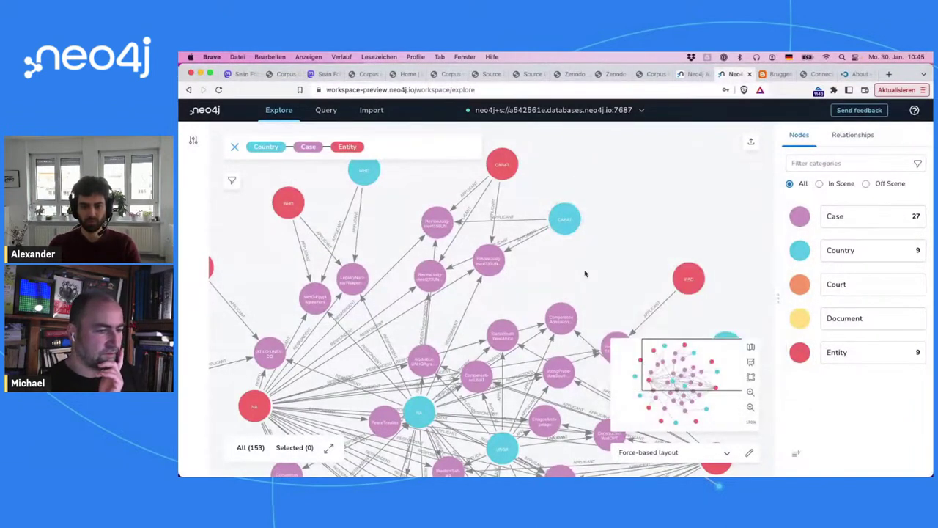
- Reposition the IFAD and CARAT Country nodes around the Case cluster and examine the applicant connections of the outer nodes
scroll(582, 237, "down", 5)
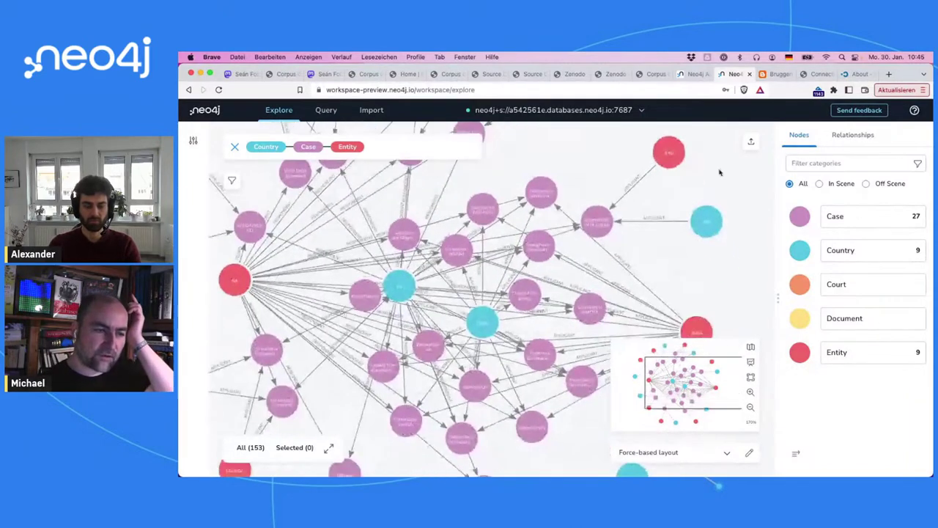
mouse_move(706, 219)
left_mouse_down()
mouse_move(691, 223)
mouse_move(697, 205)
left_mouse_up()
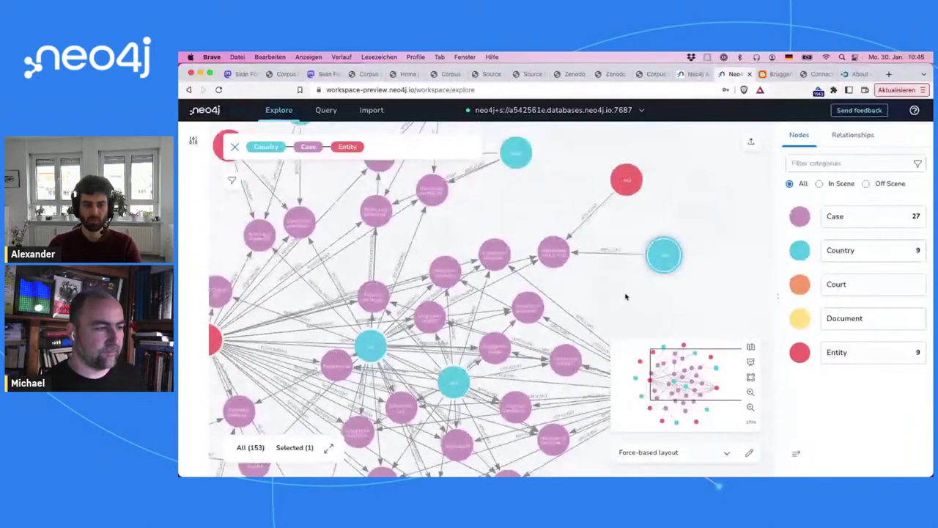
mouse_move(549, 173)
left_mouse_down()
mouse_move(582, 157)
mouse_move(541, 161)
left_mouse_up()
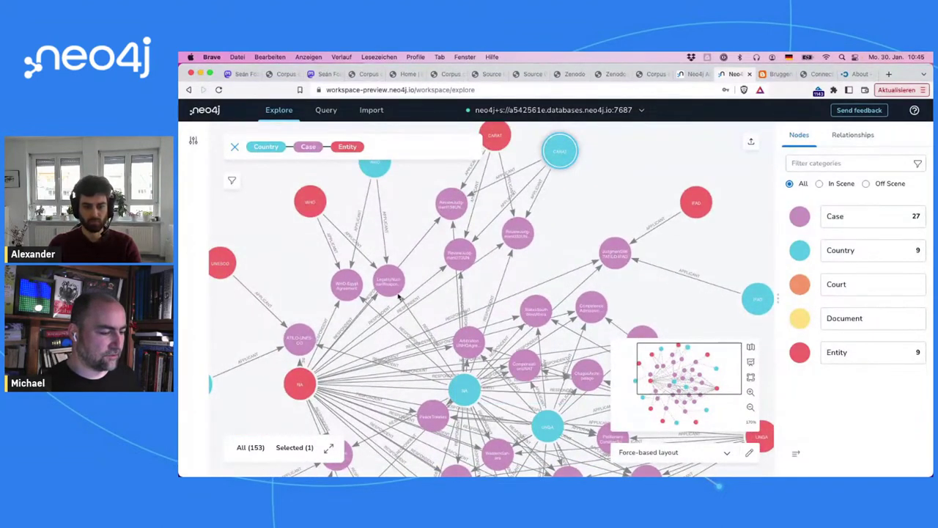
left_click_drag(634, 311, 541, 167)
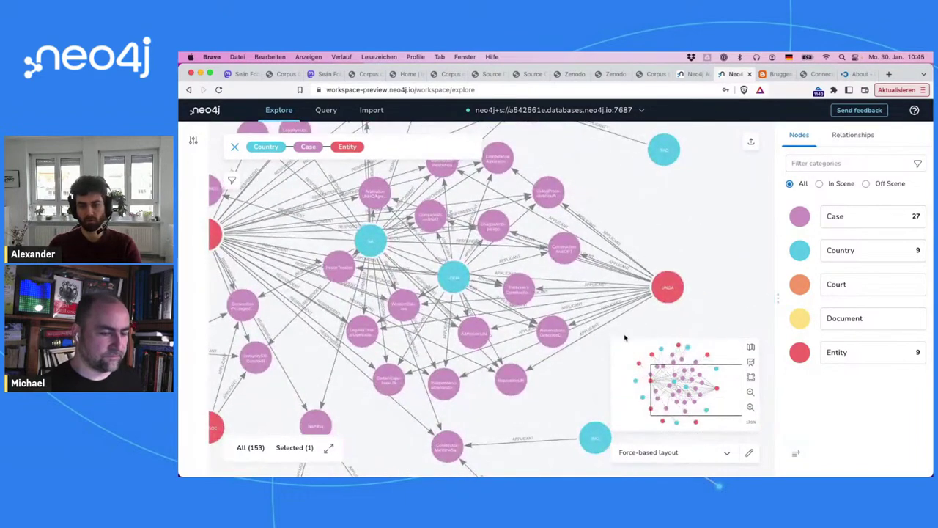
left_click_drag(586, 388, 656, 251)
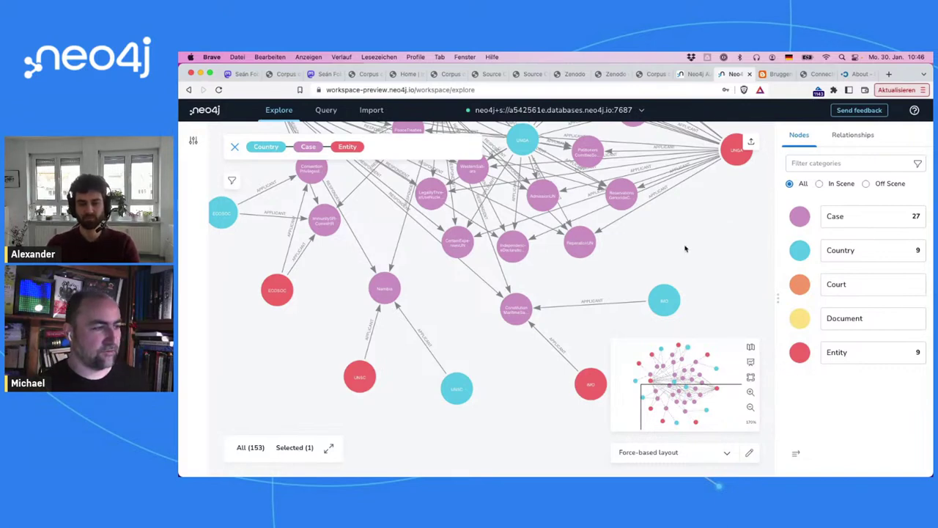
left_click_drag(444, 318, 450, 399)
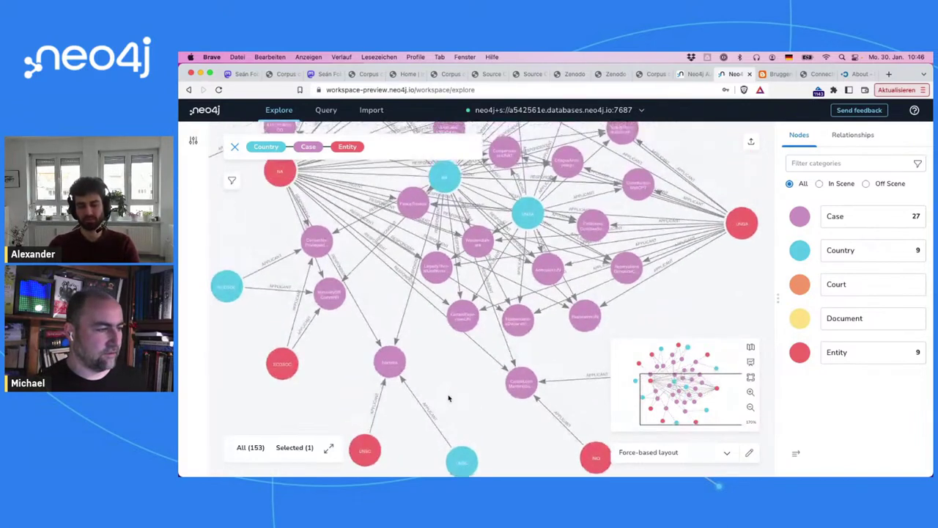
- Begin a Cypher query with a match () clause in the query editor
left_click(326, 109)
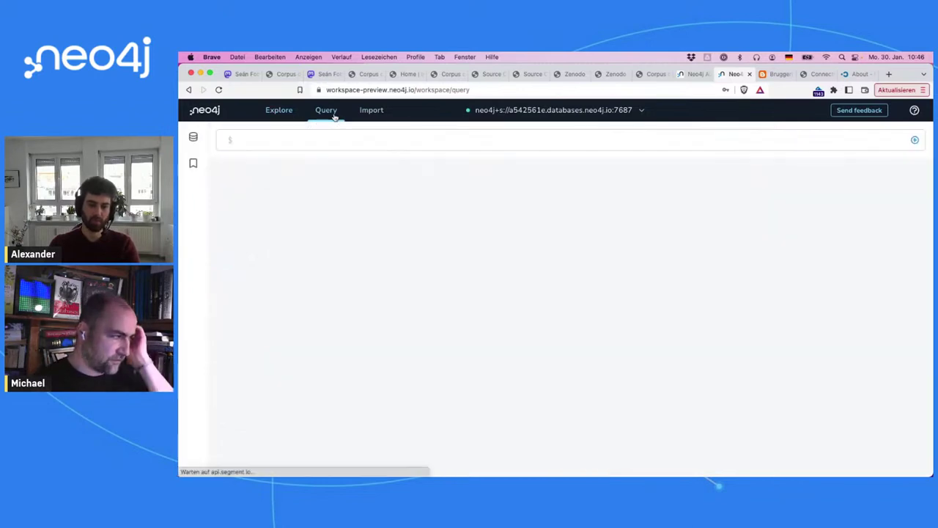
type("match ()")
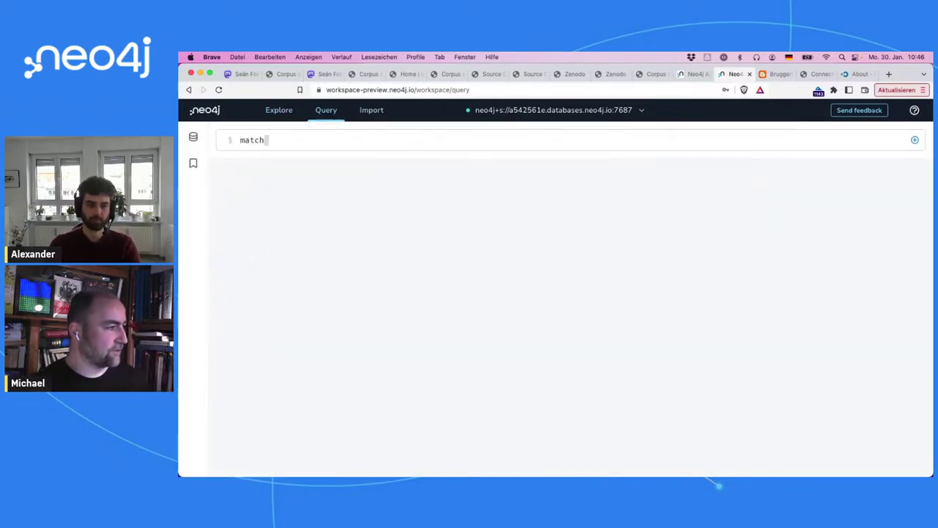